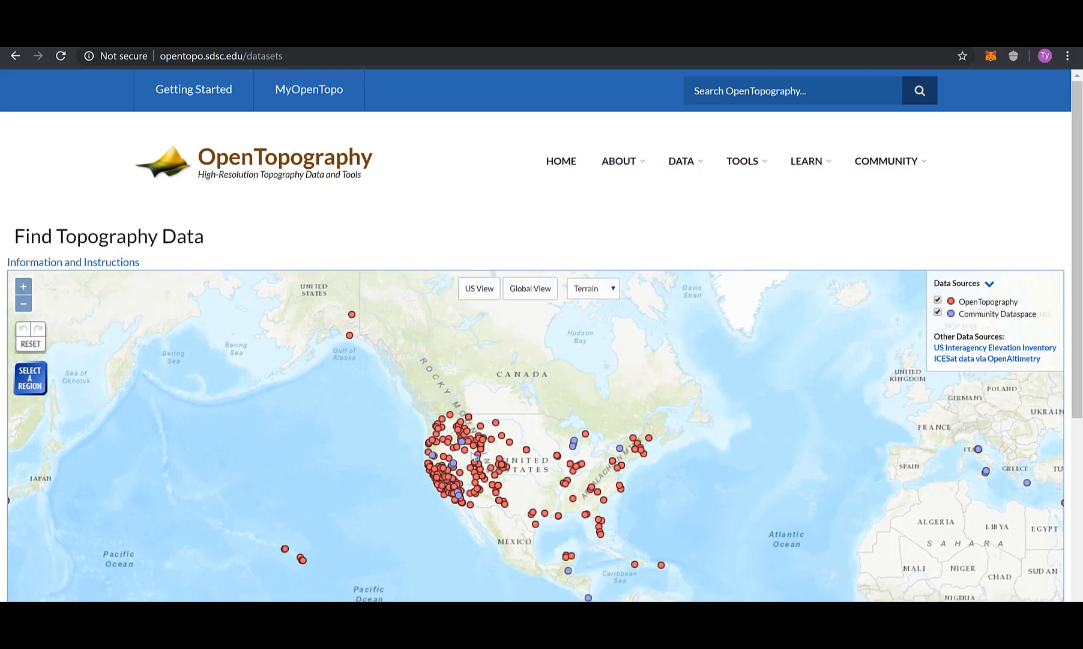
# Zoom the OpenTopography map from North America into the Elkhorn Scarp beside Carrizo Plain.
pyautogui.scroll(5, 500, 445)
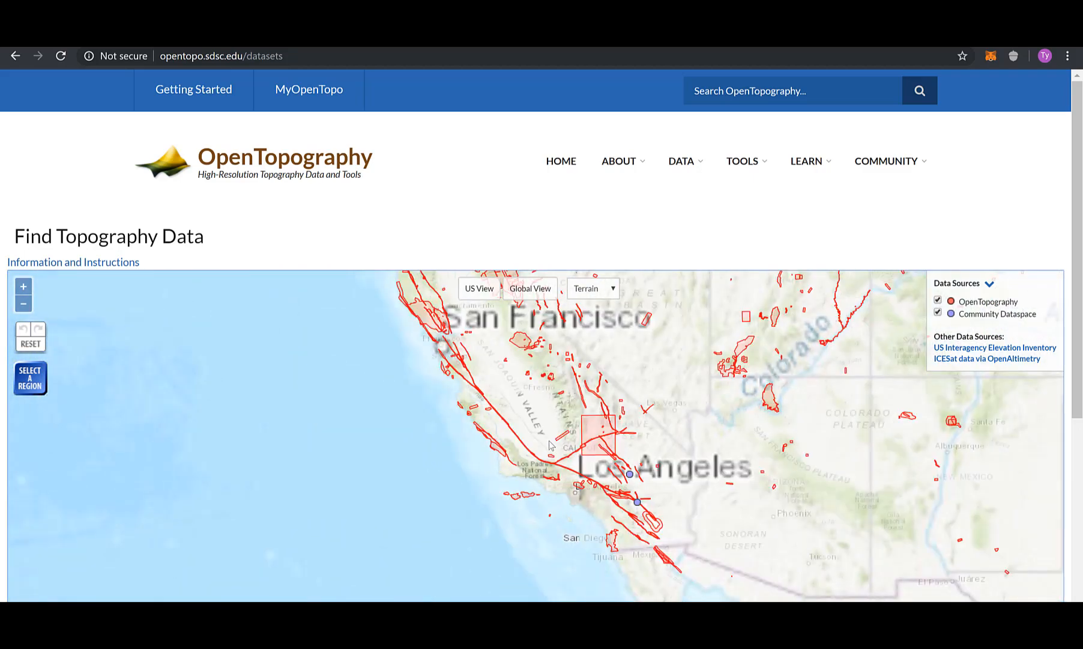
pyautogui.scroll(2, 550, 444)
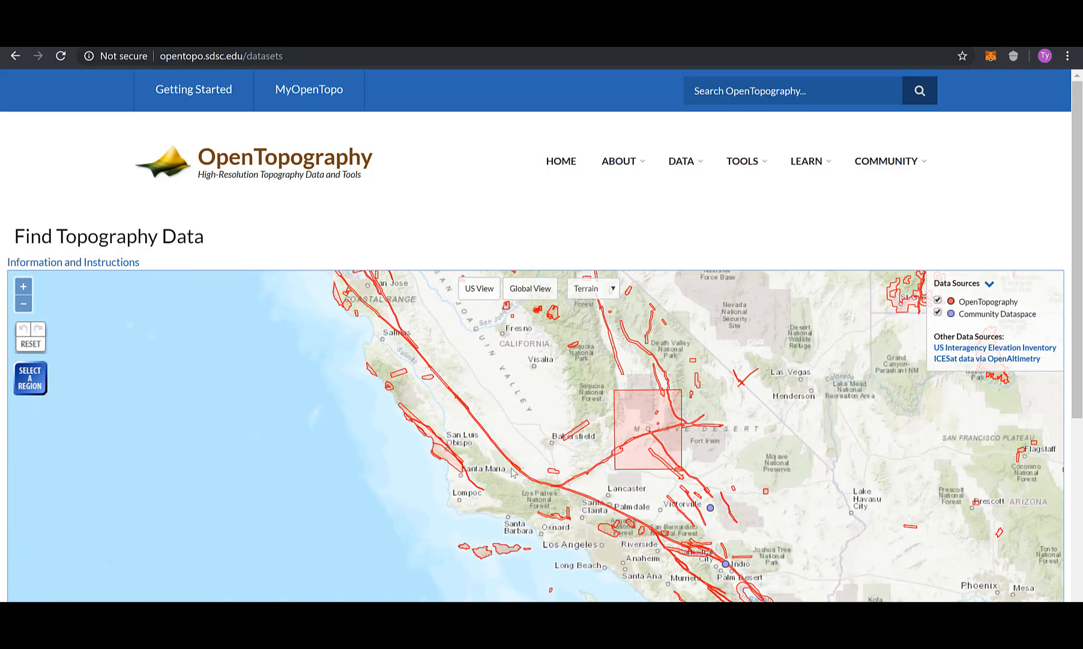
pyautogui.scroll(2, 520, 474)
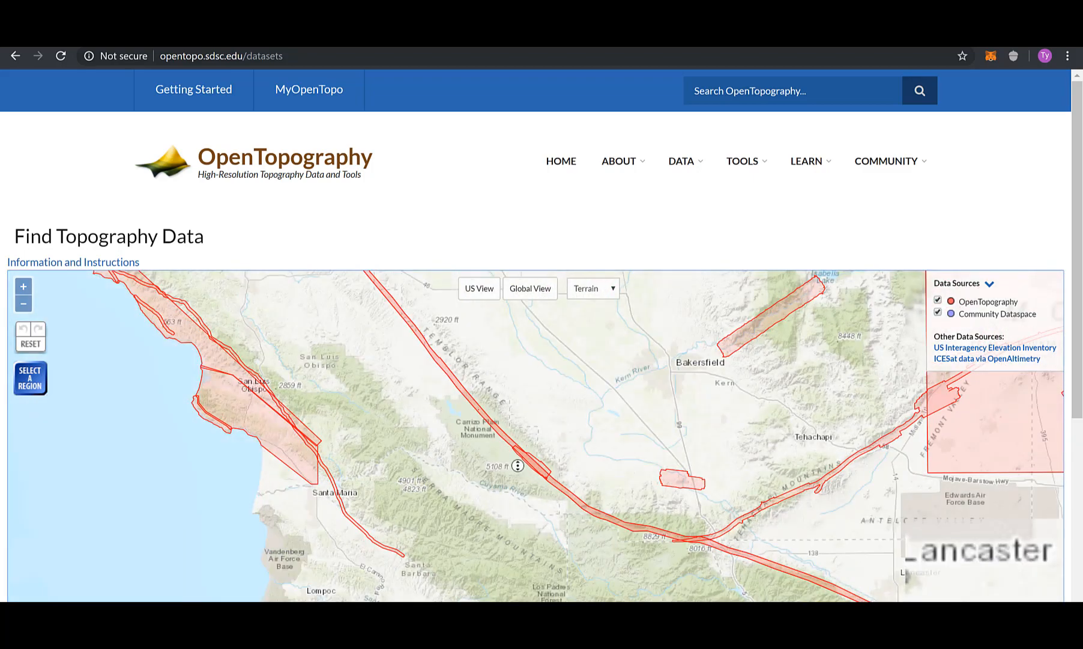
pyautogui.scroll(1, 520, 451)
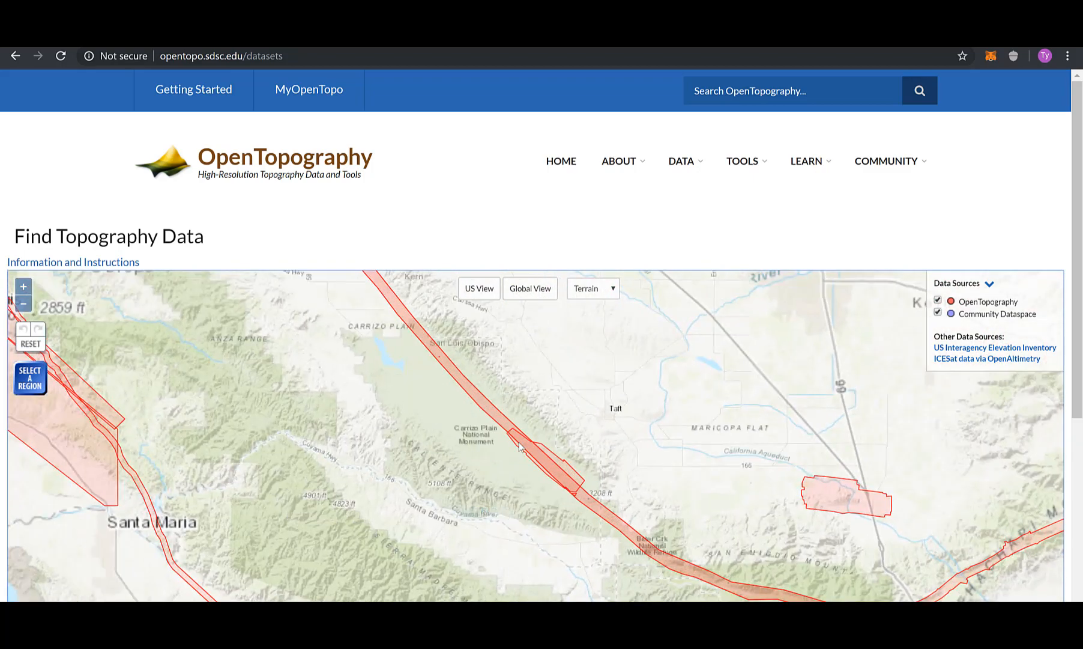
pyautogui.scroll(1, 522, 444)
pyautogui.scroll(1, 531, 432)
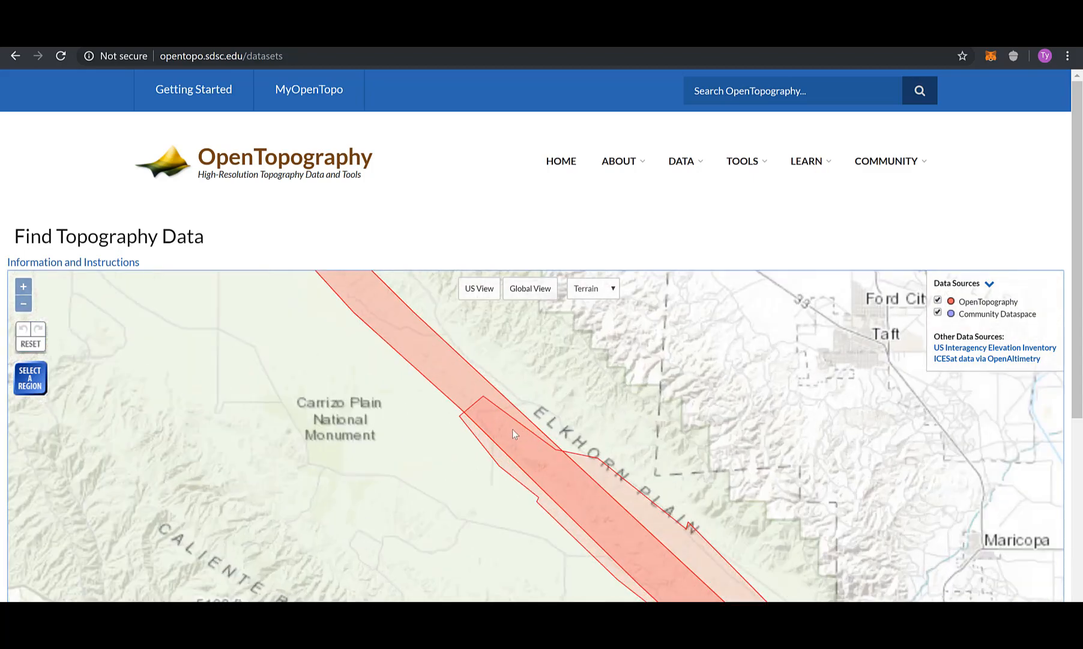
pyautogui.scroll(1, 512, 430)
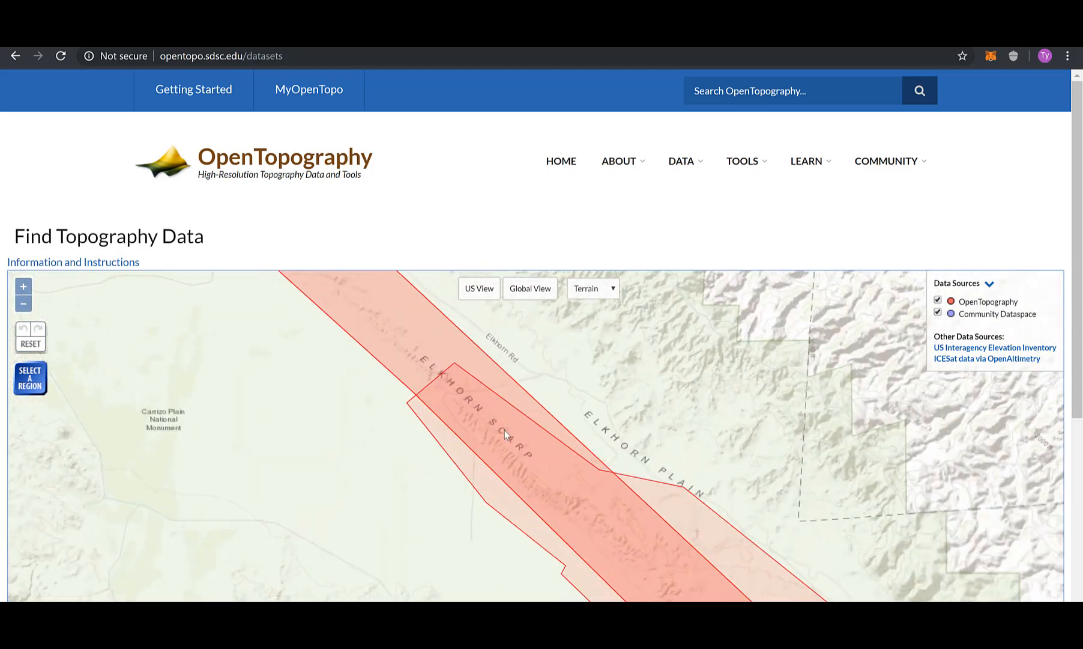
pyautogui.scroll(1, 504, 430)
pyautogui.scroll(1, 519, 462)
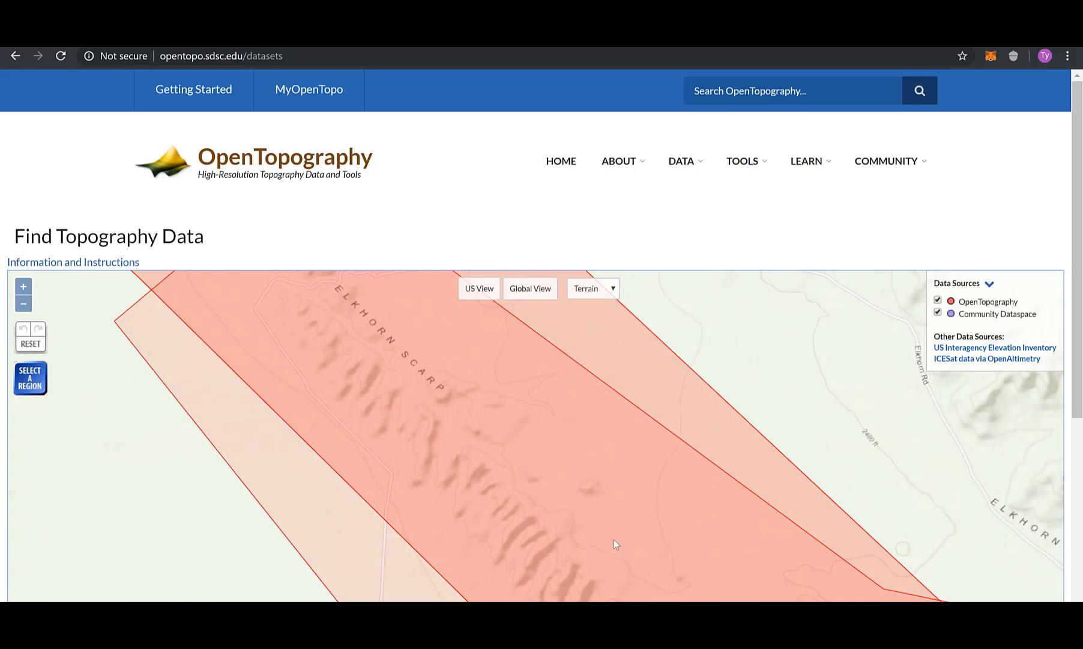
pyautogui.scroll(-1, 624, 534)
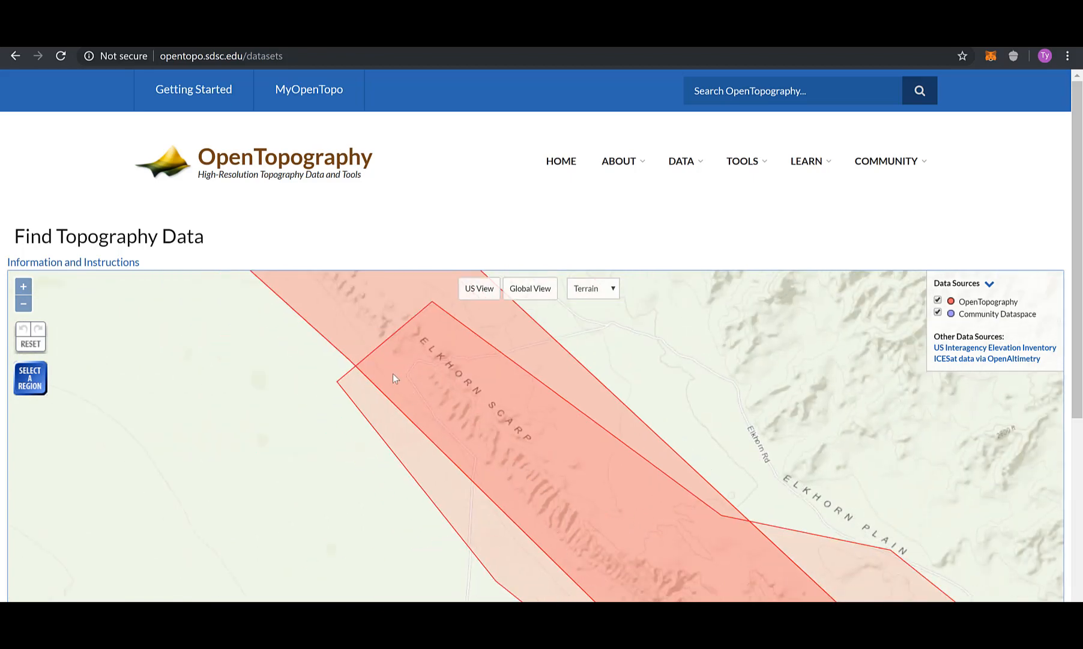
# Box-select the Elkhorn Scarp area and open raster products for the first B4 lidar dataset.
pyautogui.click(40, 385)
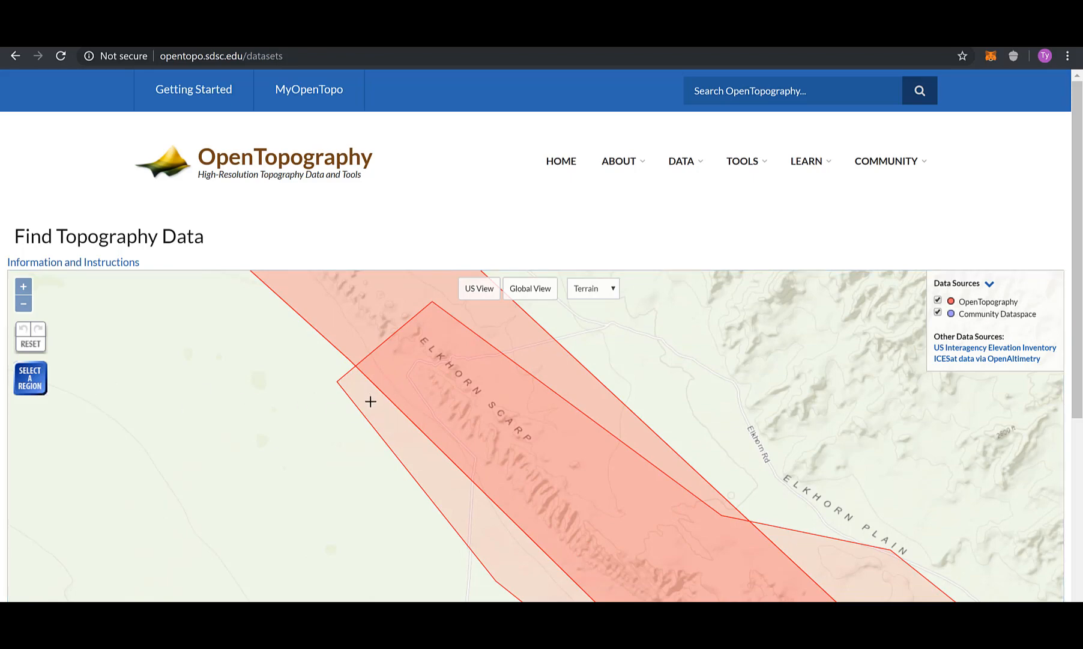
pyautogui.moveTo(373, 403); pyautogui.dragTo(712, 526)
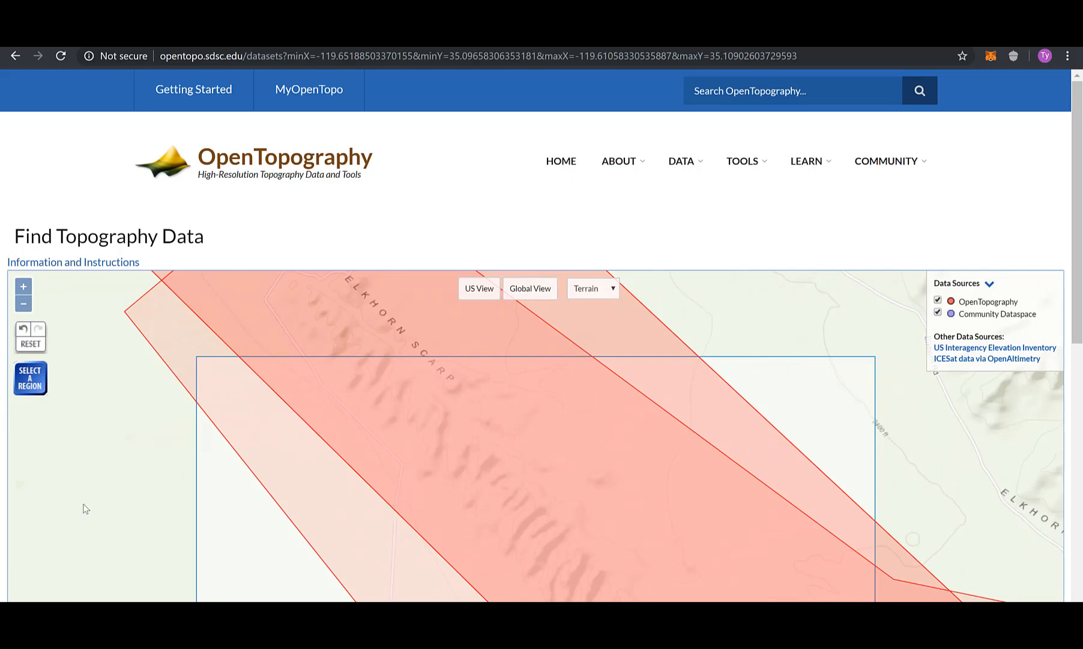
pyautogui.scroll(-7, 1, 494)
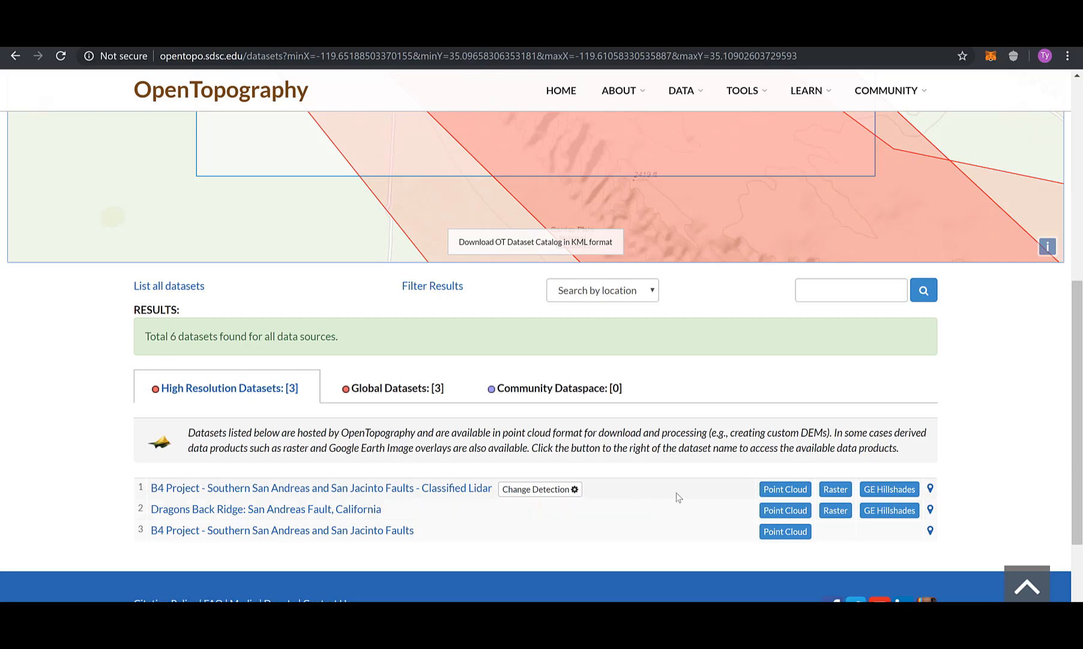
pyautogui.click(834, 491)
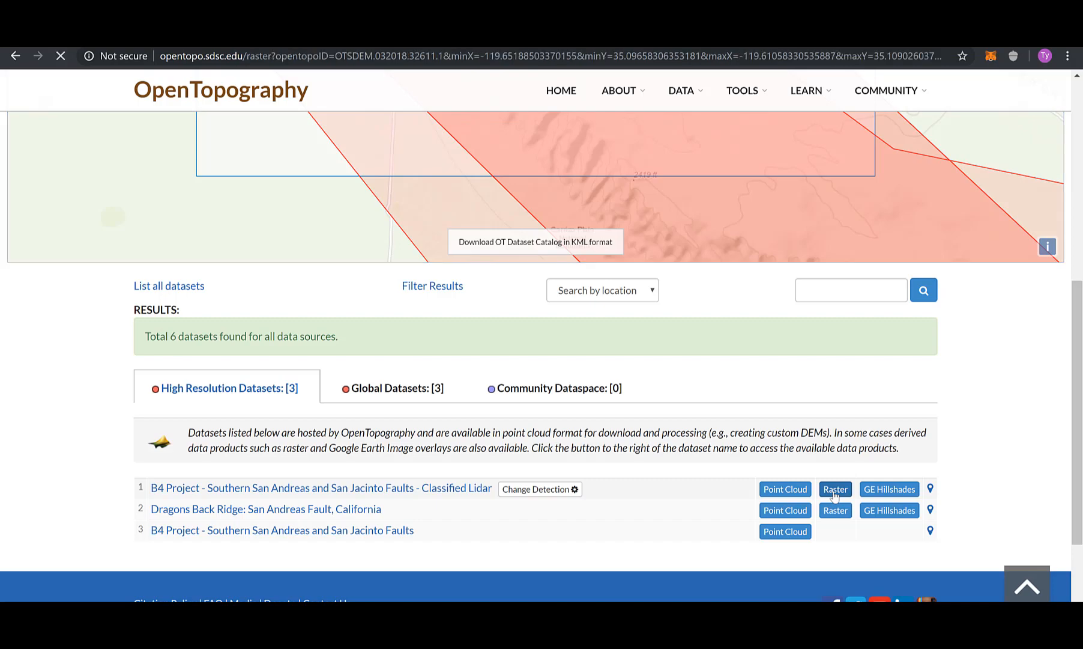
# Keep GeoTiff, DTM and hillshade outputs, title the job 'test' with description 't', and submit.
pyautogui.scroll(-7, 11, 440)
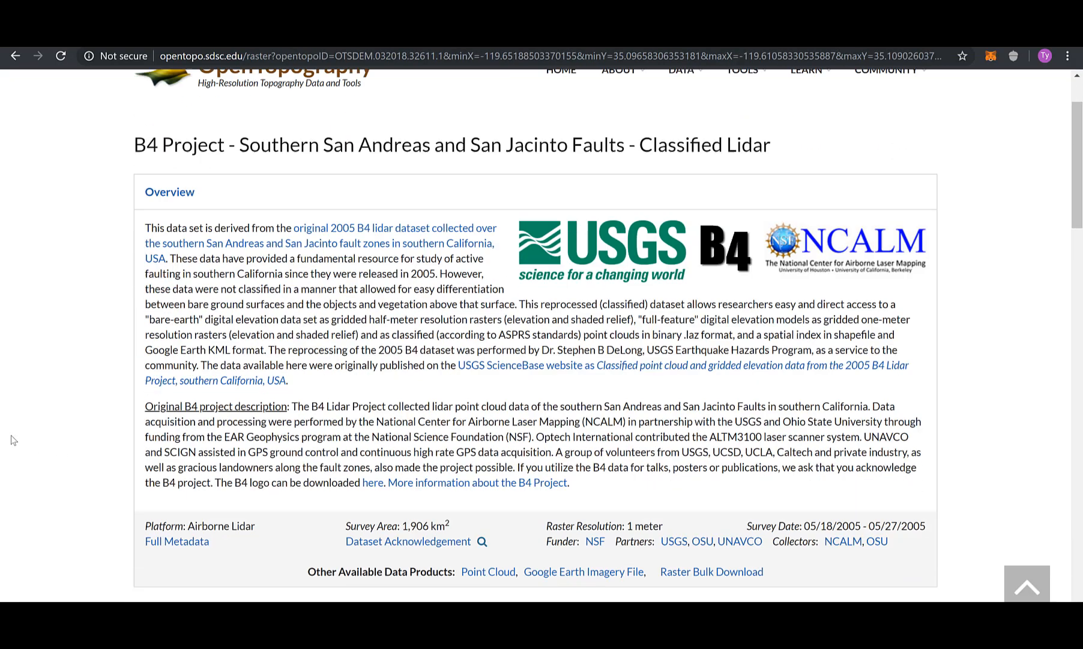
pyautogui.scroll(-5, 11, 440)
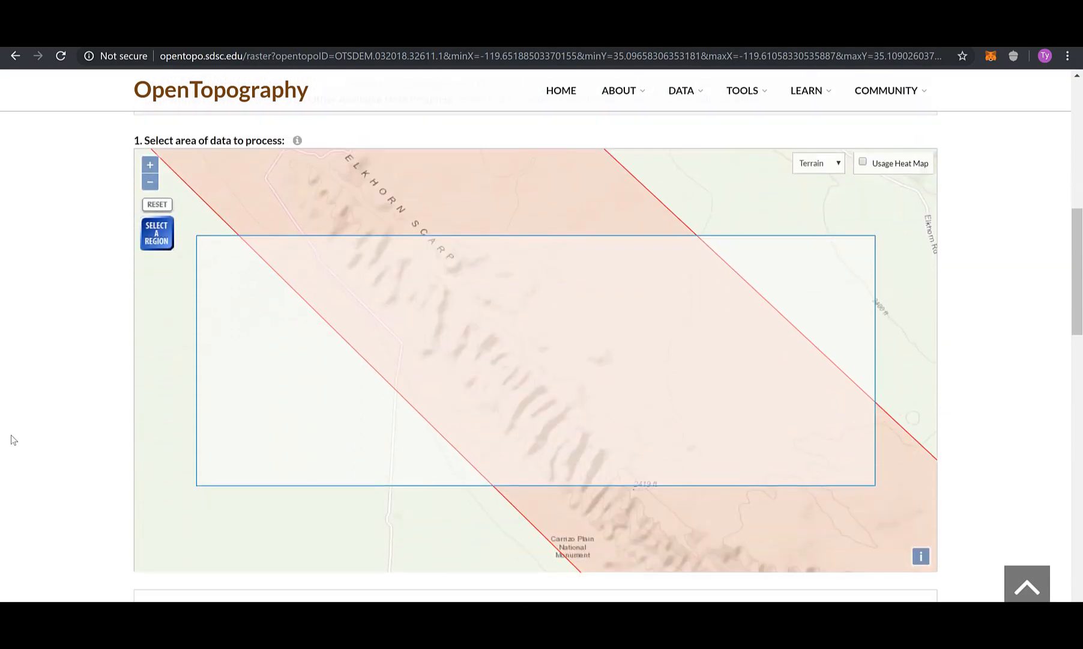
pyautogui.scroll(-6, 22, 416)
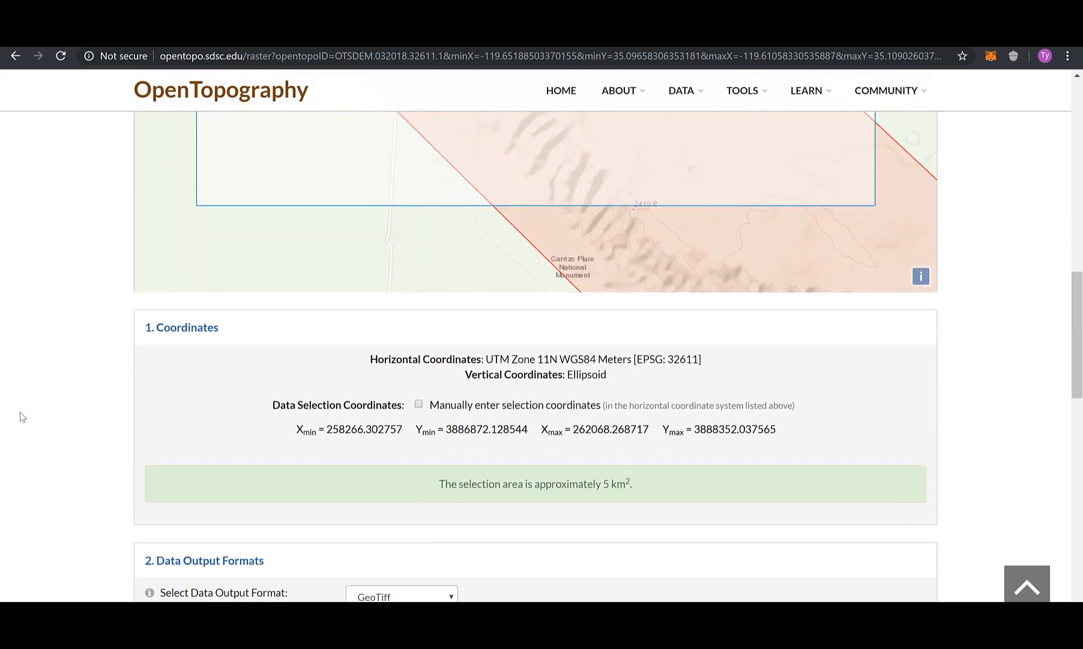
pyautogui.scroll(-2, 23, 416)
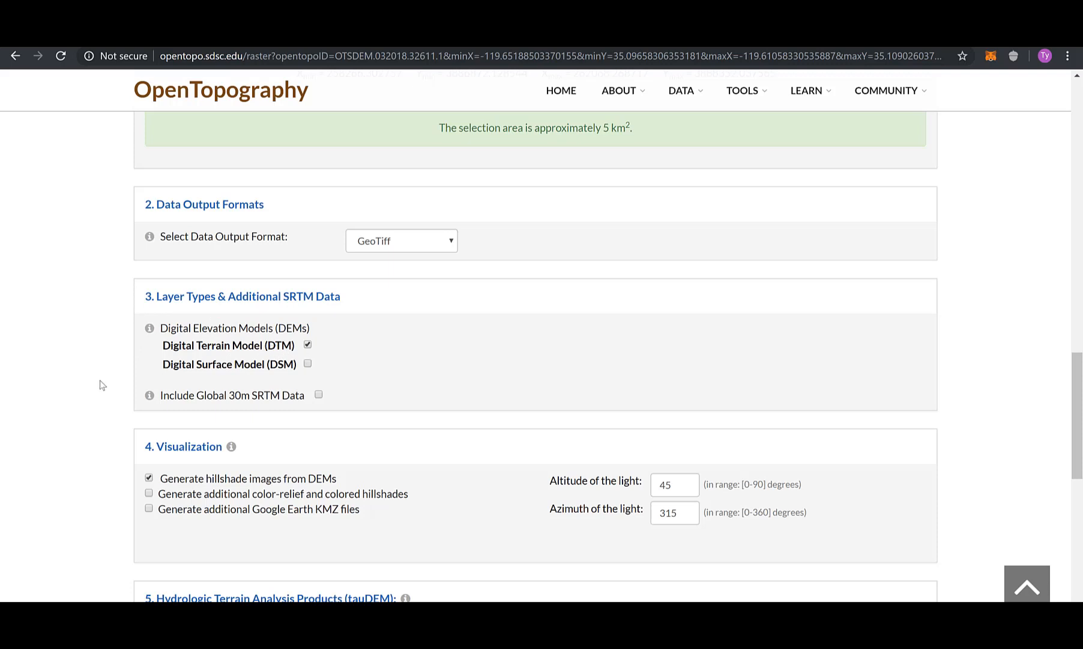
pyautogui.scroll(-1, 96, 387)
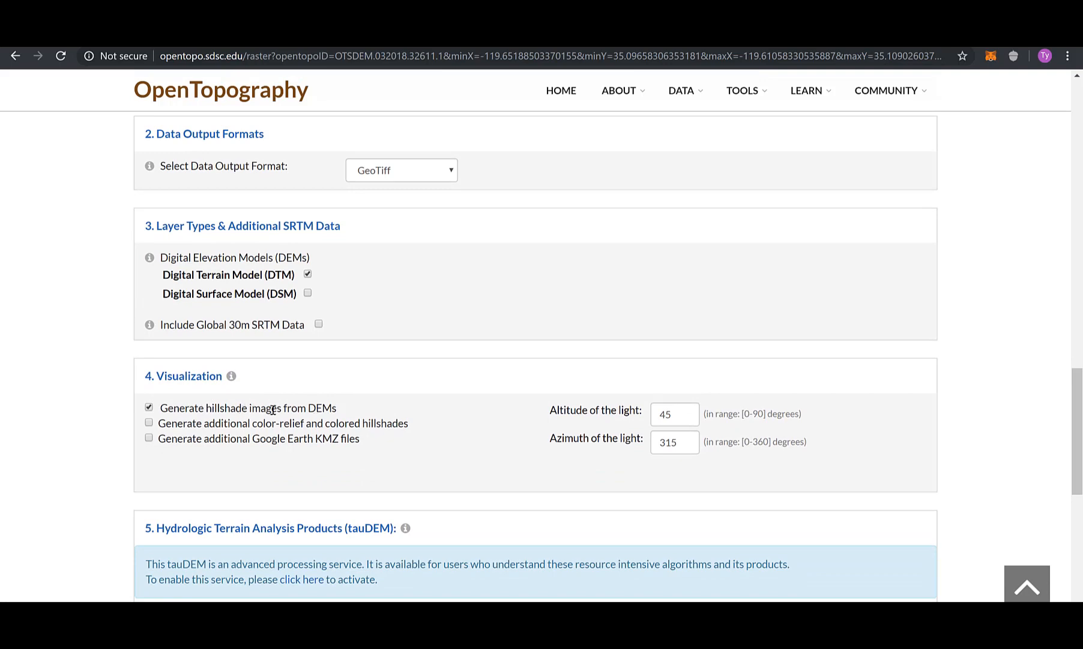
pyautogui.scroll(-1, 15, 386)
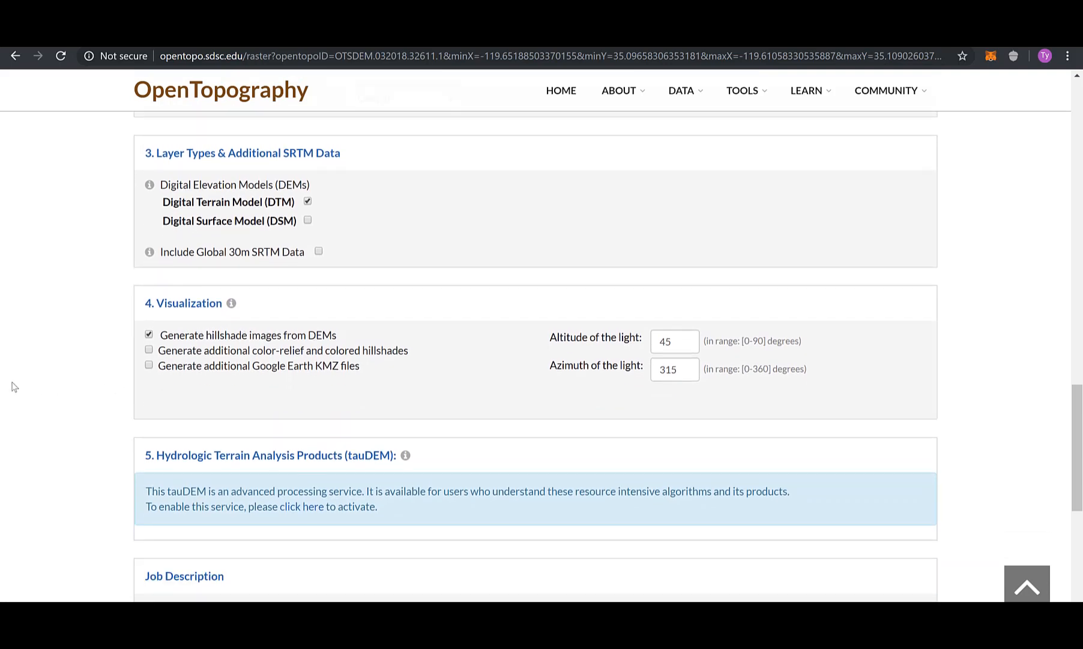
pyautogui.scroll(-3, 15, 386)
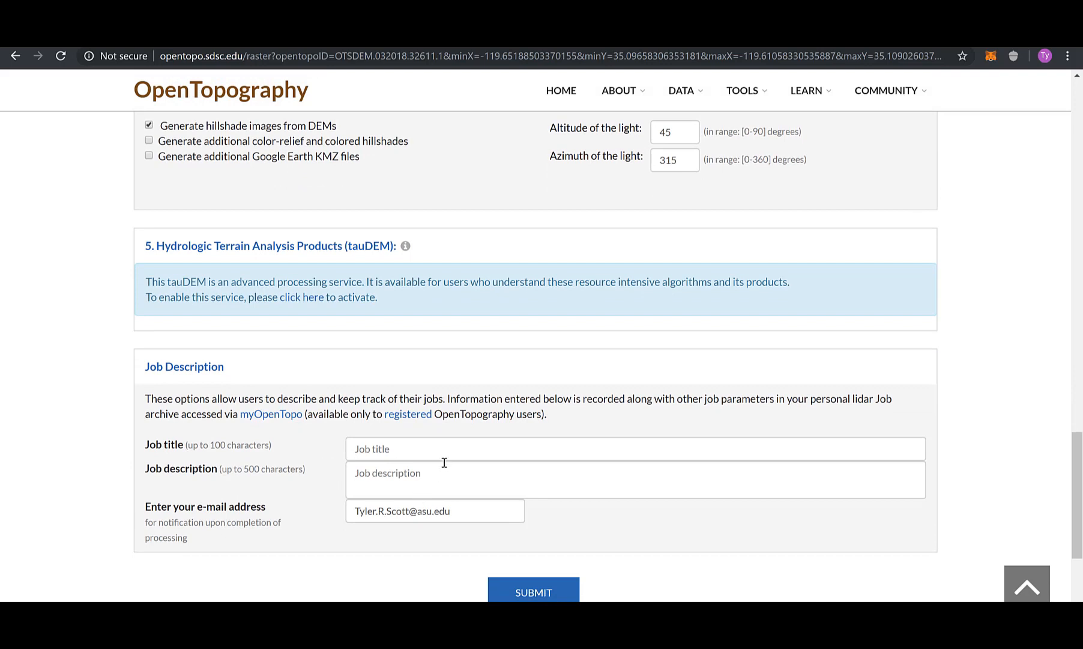
pyautogui.click(445, 451)
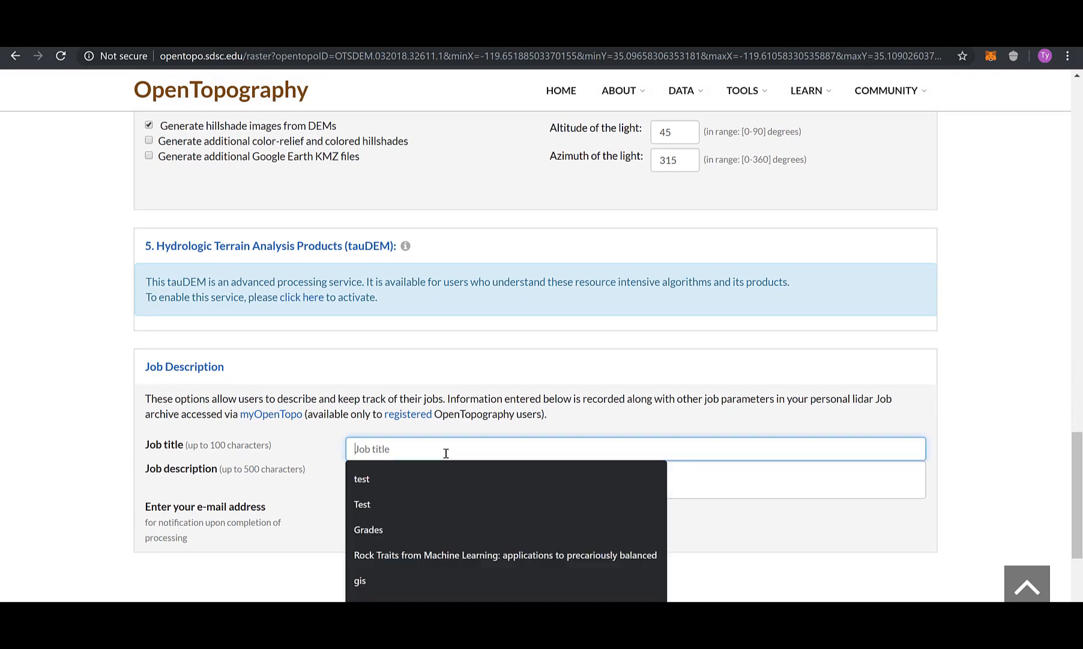
pyautogui.write('test')
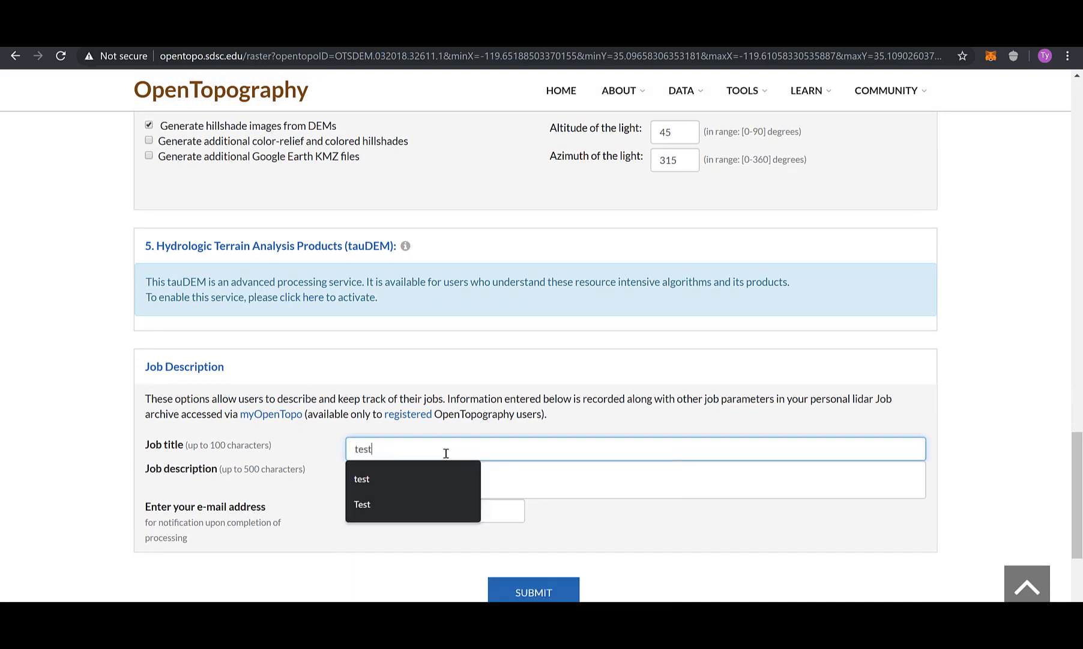
pyautogui.click(554, 487)
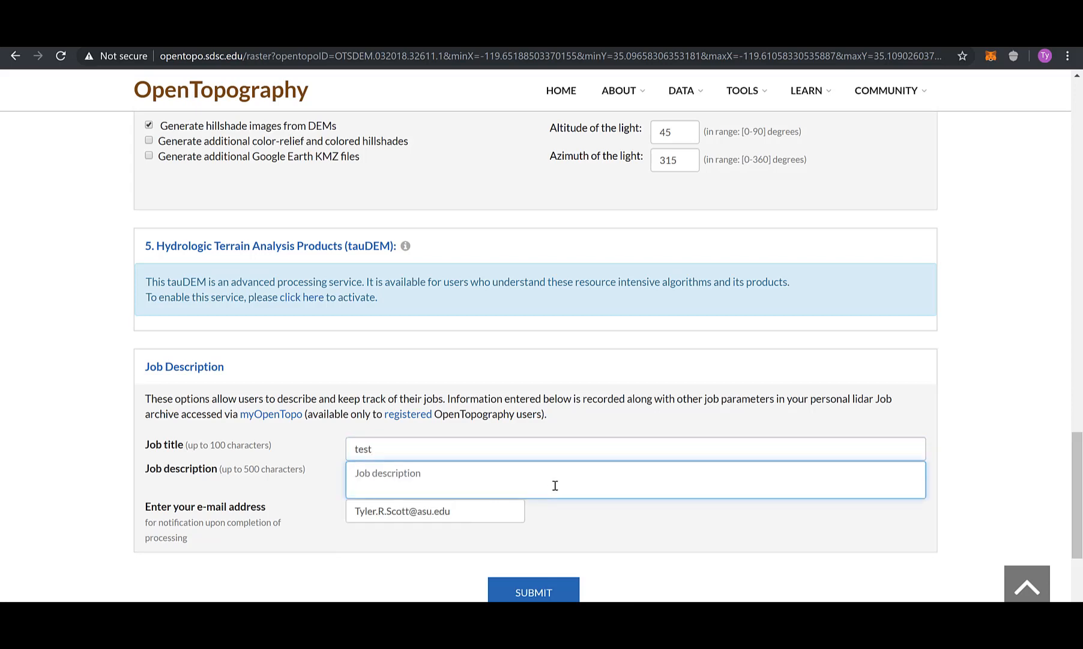
pyautogui.write('test')
pyautogui.click(511, 588)
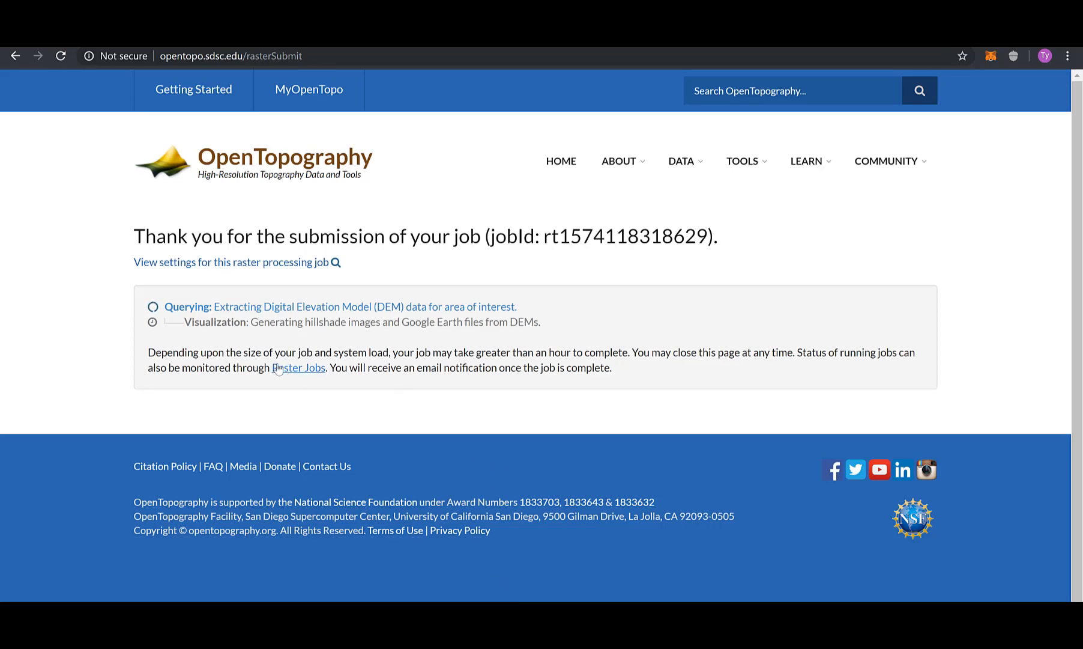
# Search the web for QGIS, open qgis.org, and scroll to the 3.10.0 and 3.4.13 LTR downloads.
pyautogui.hotkey('ctrl', 't')
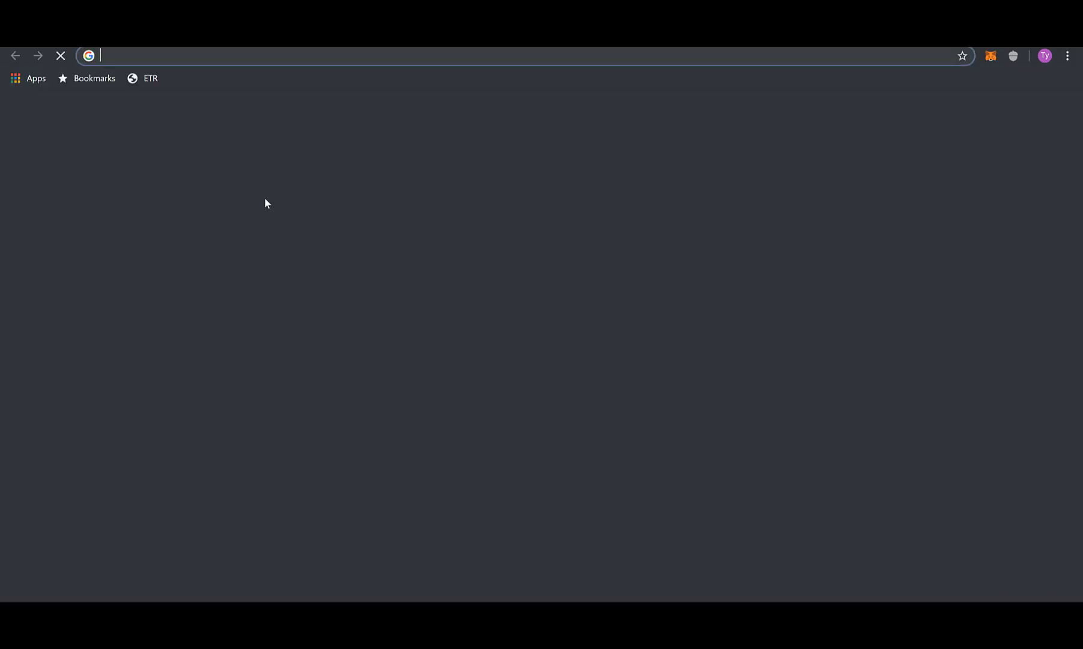
pyautogui.write('QGIS')
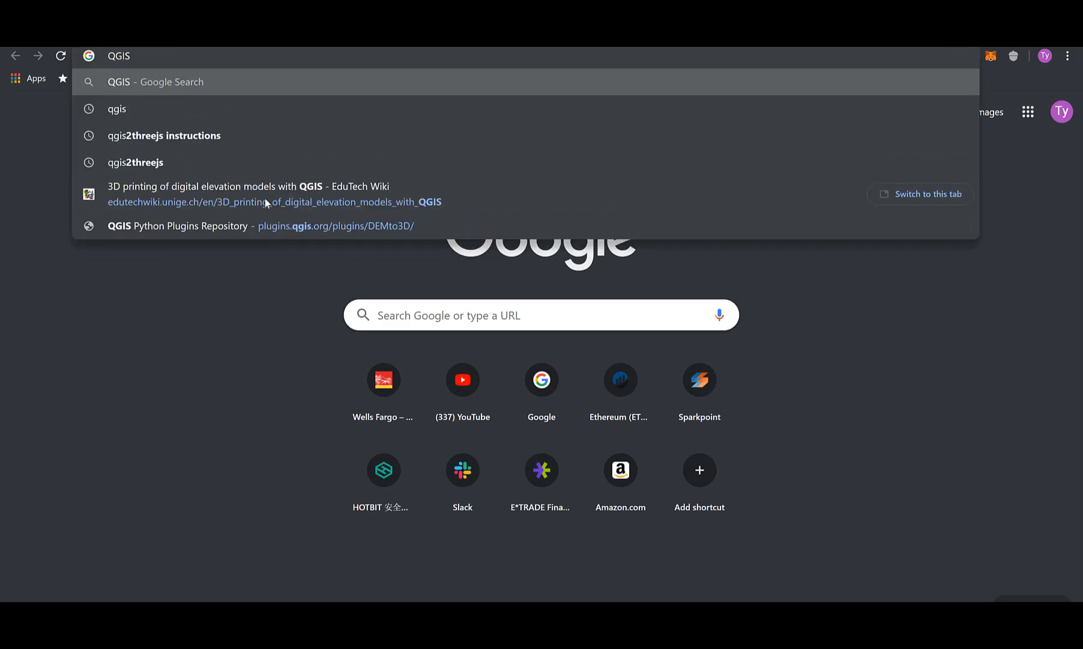
pyautogui.press('Return')
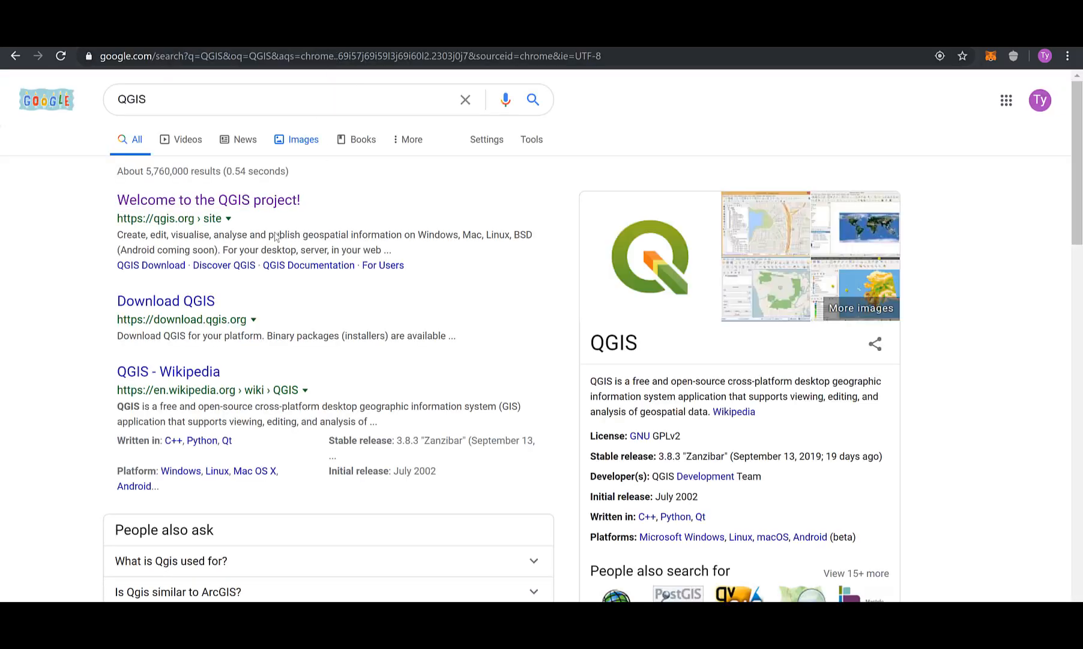
pyautogui.click(245, 202)
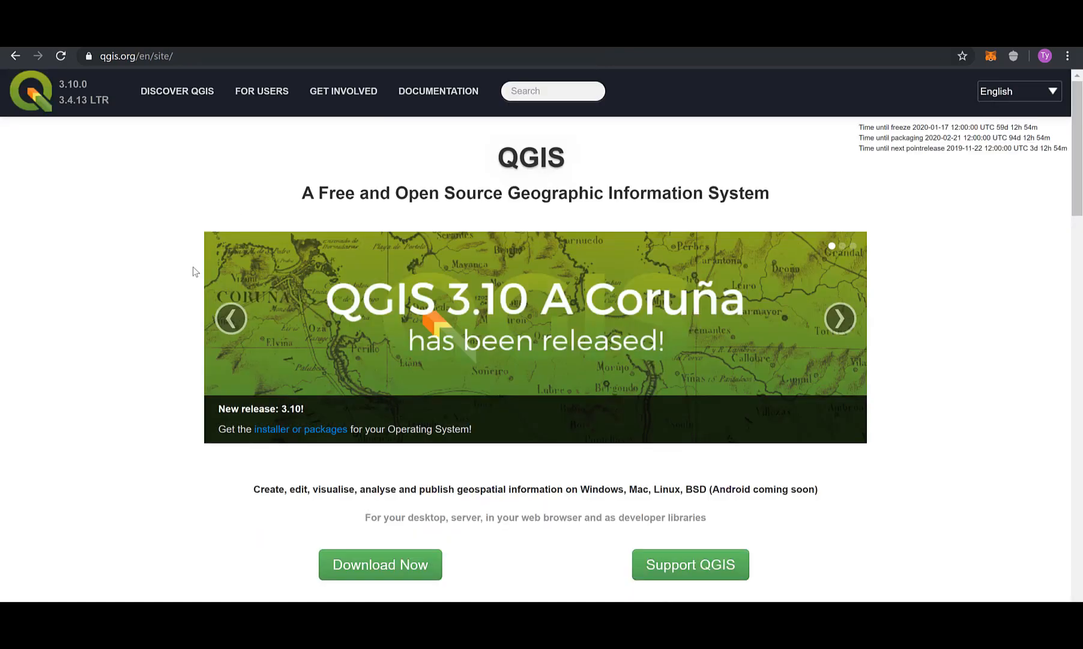
pyautogui.scroll(-2, 171, 291)
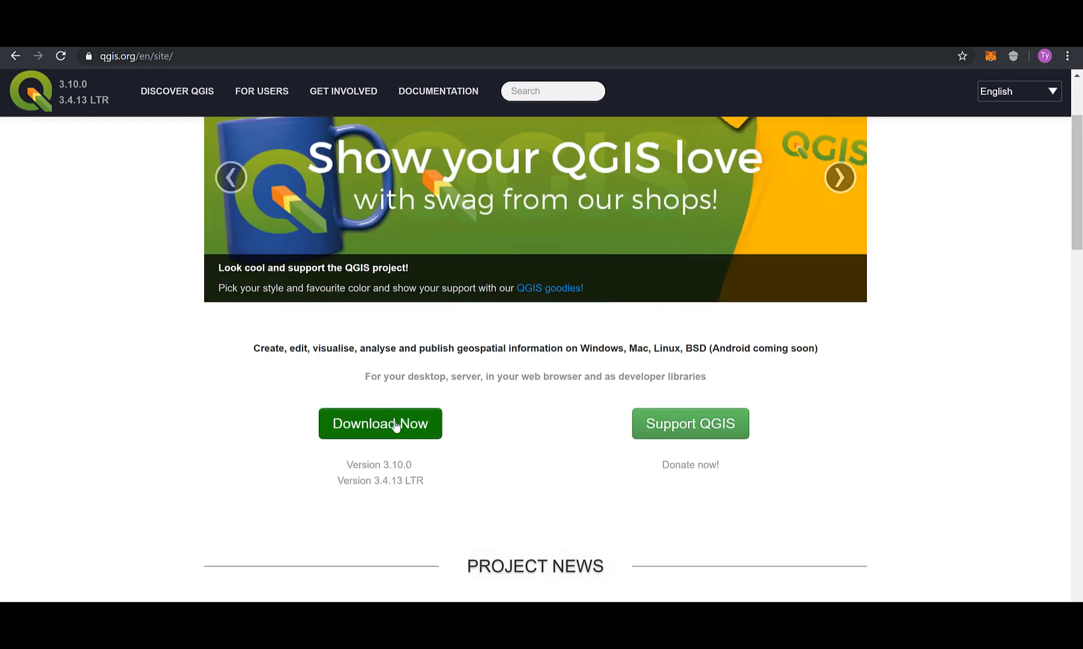
pyautogui.scroll(2, 90, 380)
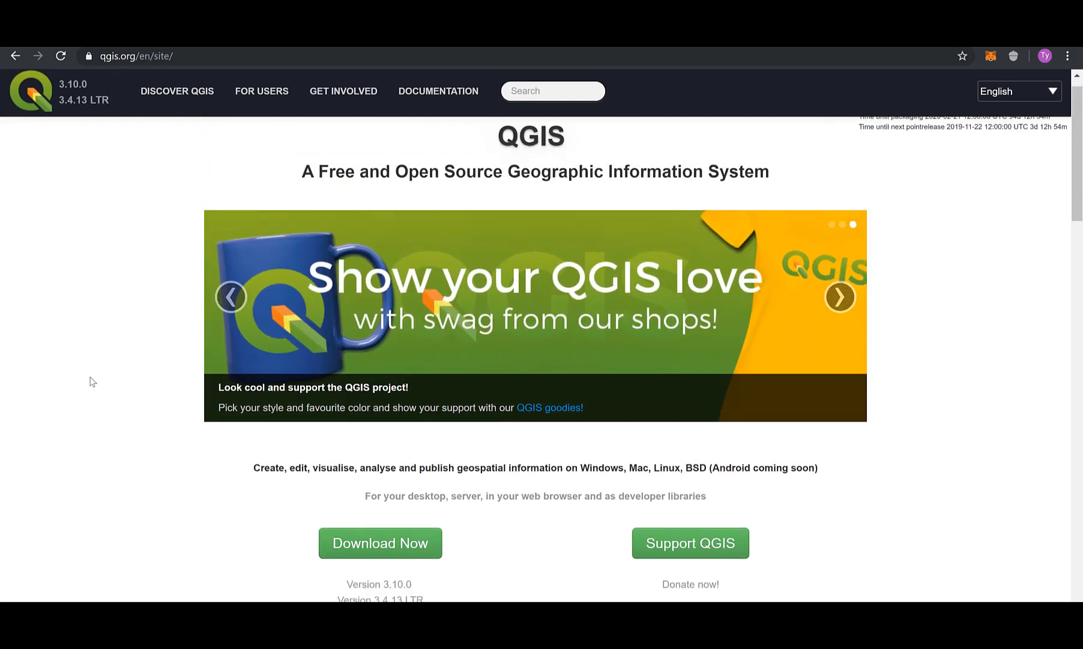
pyautogui.scroll(-2, 90, 380)
pyautogui.scroll(-2, 92, 383)
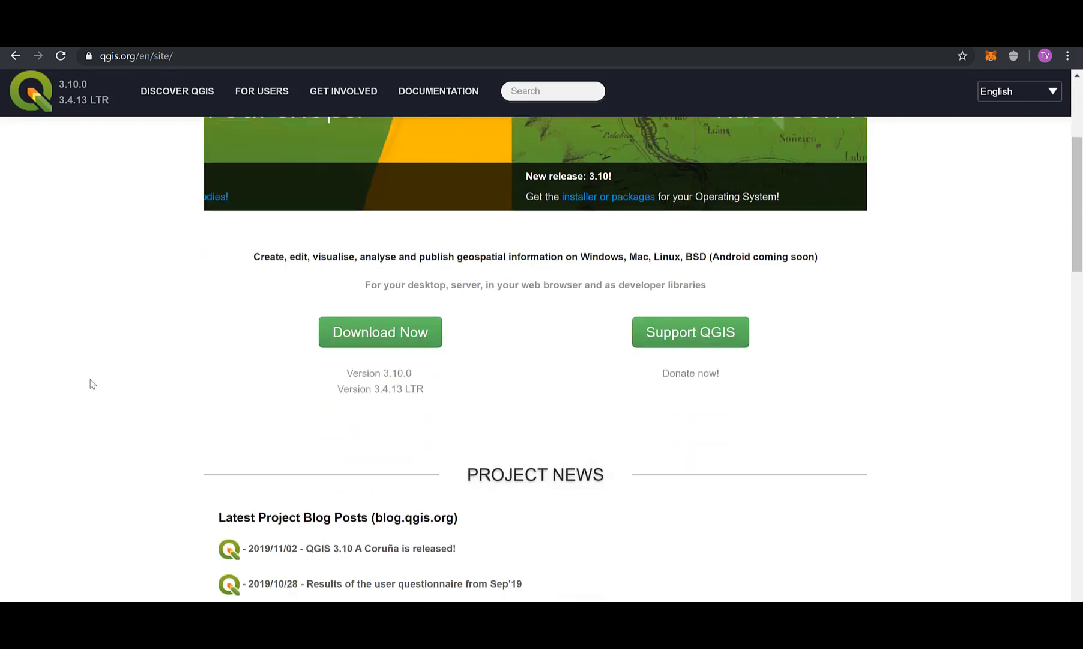
pyautogui.scroll(5, 92, 383)
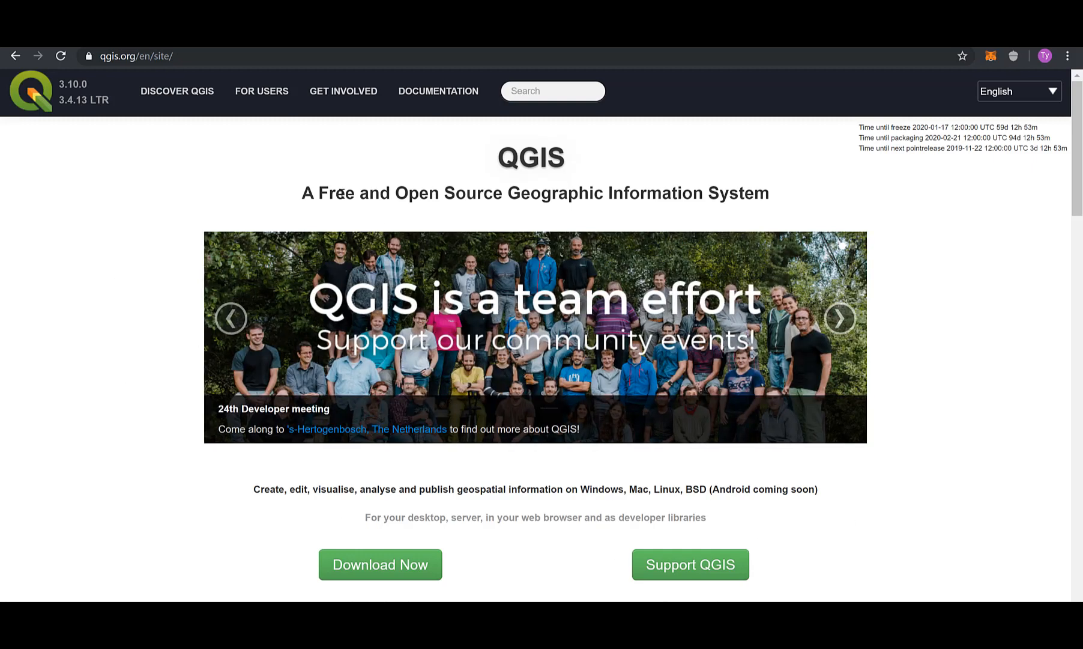
pyautogui.scroll(-2, 207, 274)
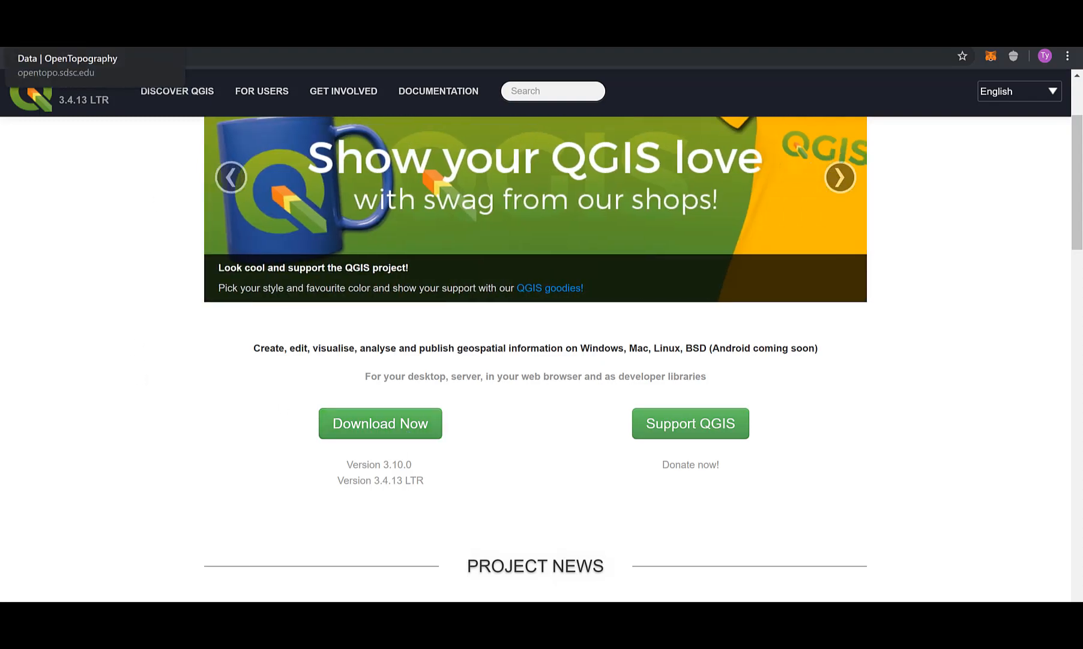
# Return to the OpenTopography job report and download rasters_sdem.tar.gz (30 MB).
pyautogui.click(66, 42)
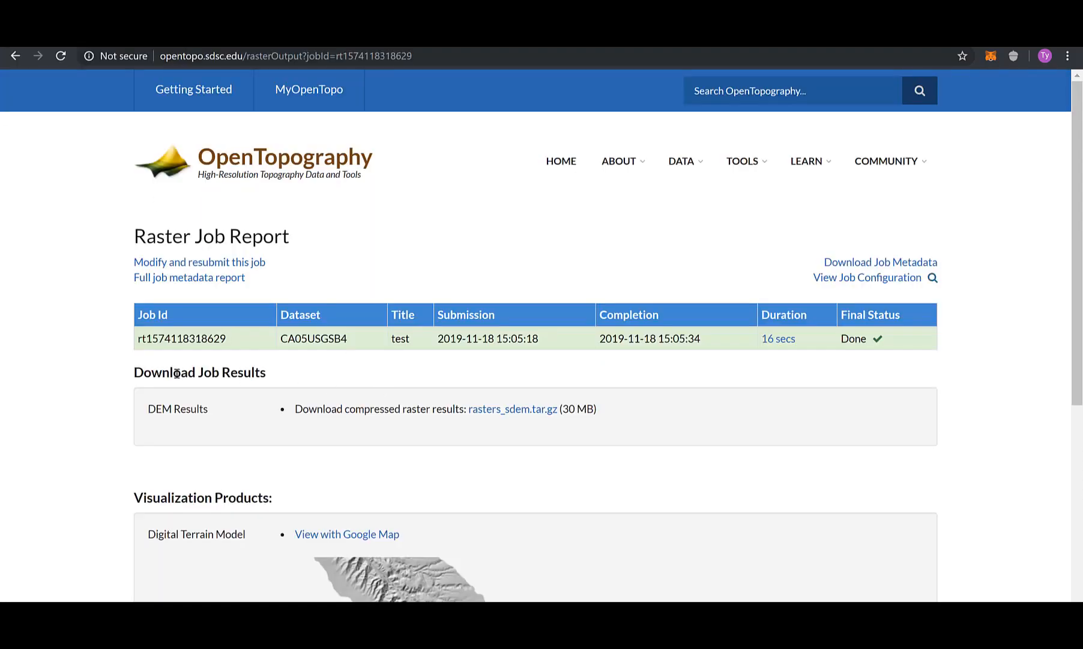
pyautogui.scroll(-1, 72, 327)
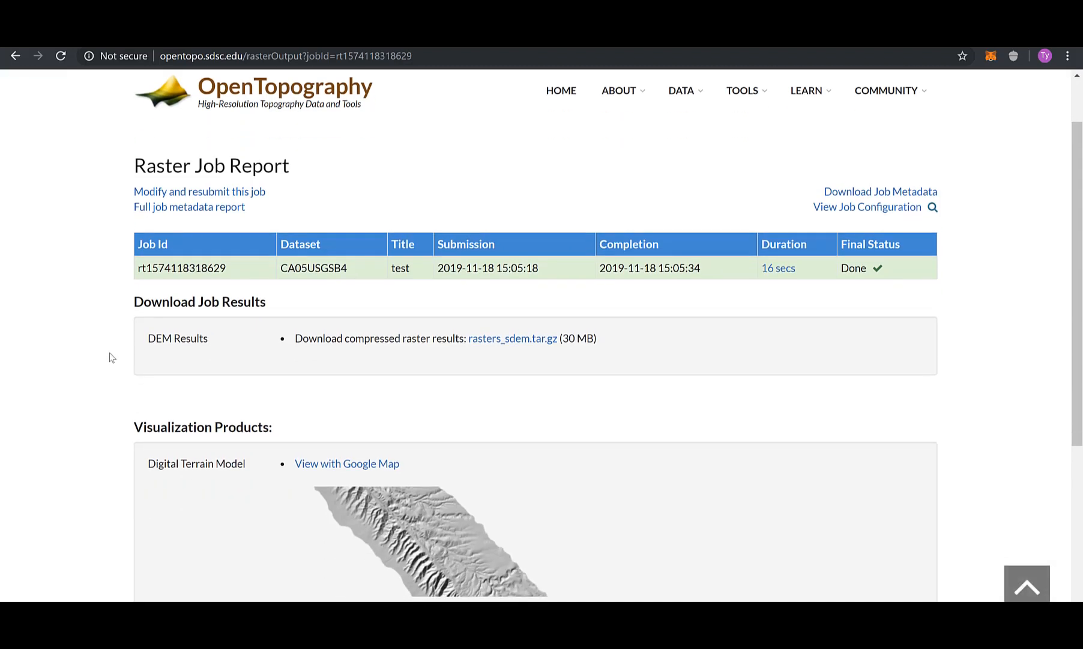
pyautogui.scroll(-1, 110, 352)
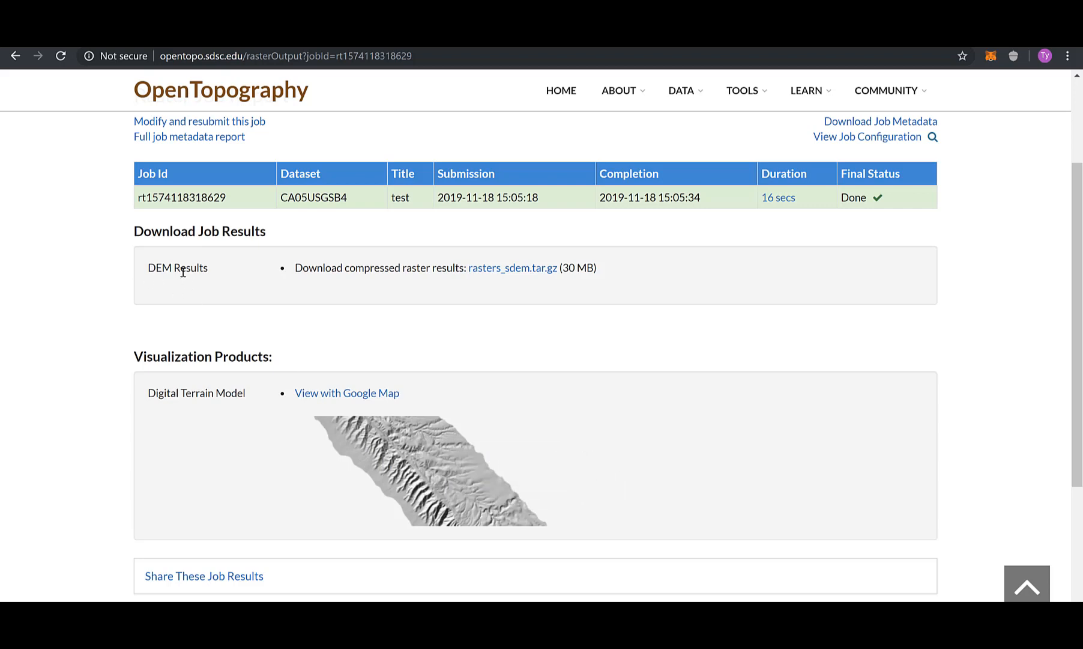
pyautogui.click(533, 275)
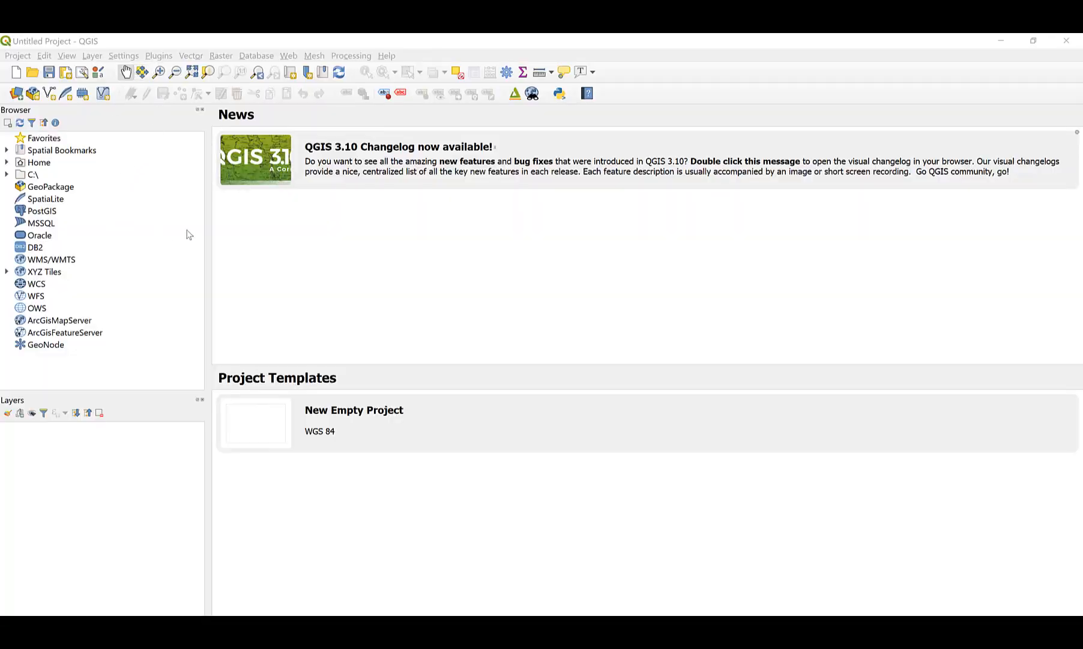
# Expand the QGIS Browser through C:\ > Users down to the user's Downloads folder contents.
pyautogui.click(7, 175)
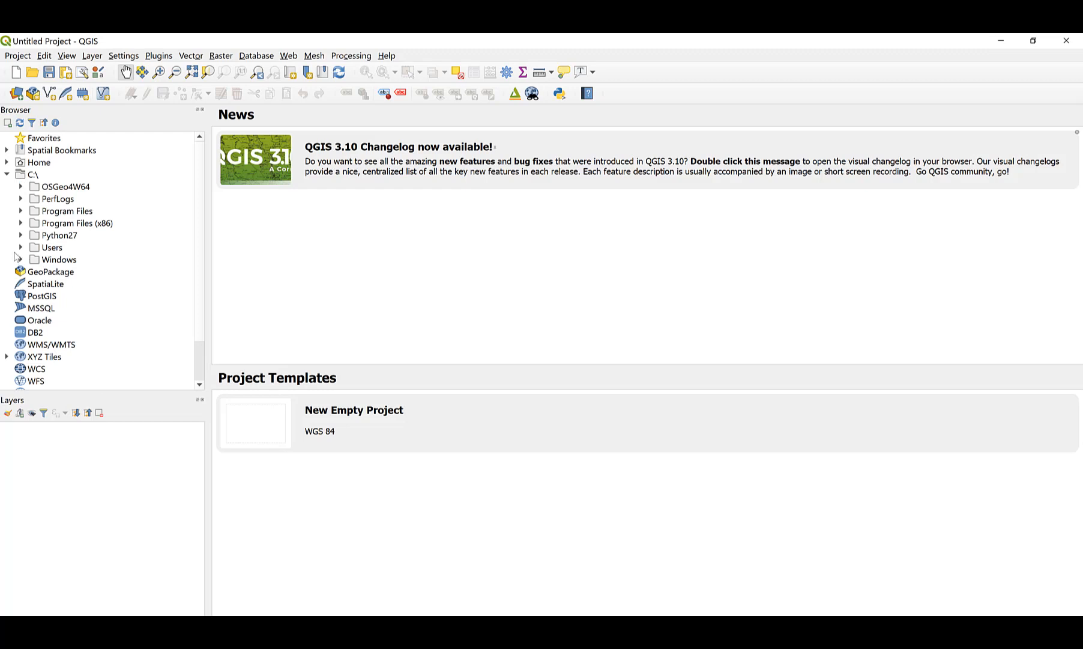
pyautogui.click(21, 247)
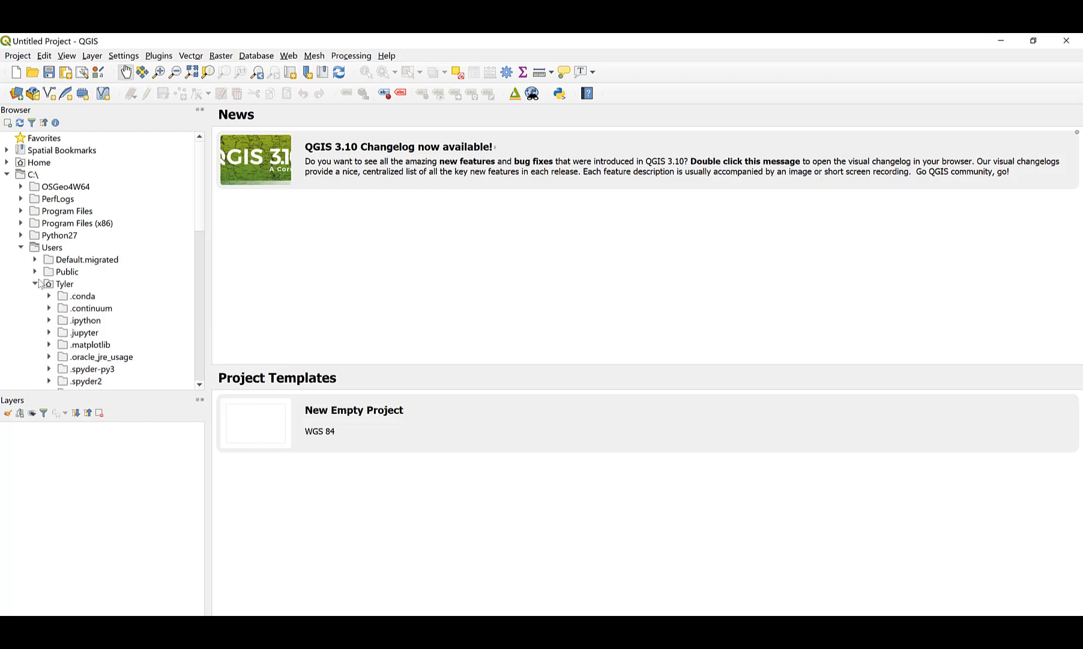
pyautogui.scroll(-2, 39, 284)
pyautogui.scroll(-1, 40, 284)
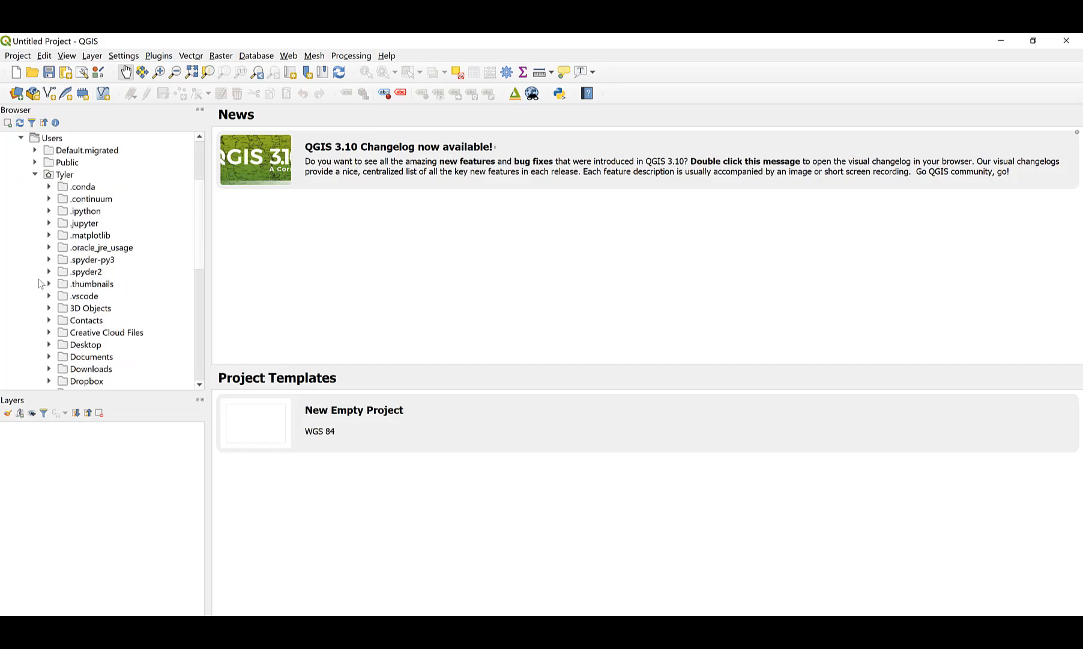
pyautogui.click(50, 369)
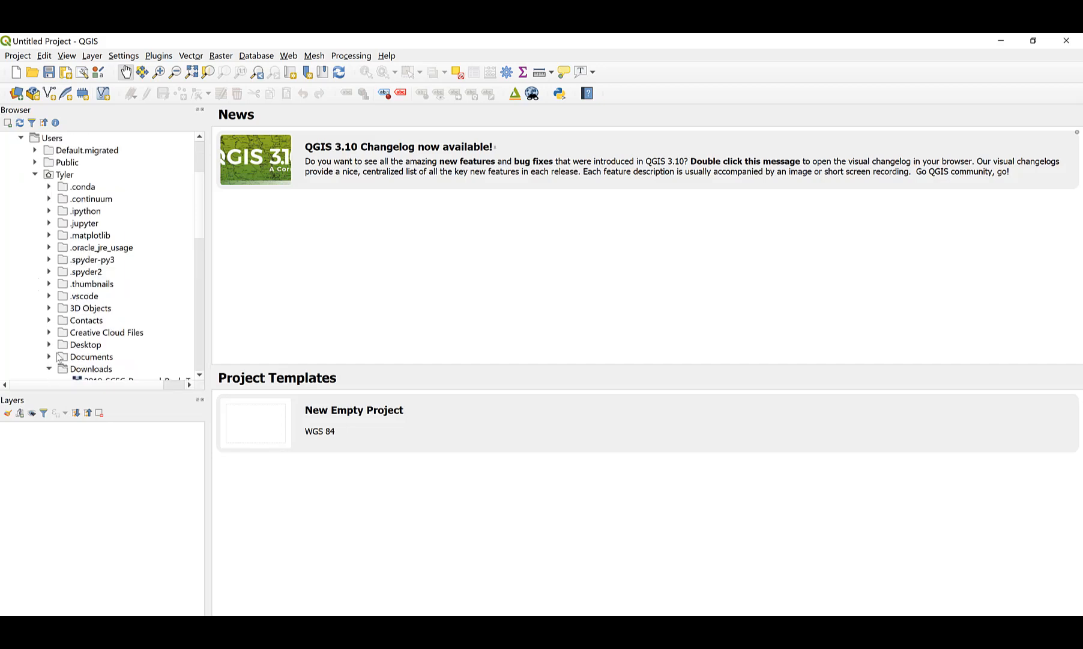
pyautogui.scroll(-3, 102, 301)
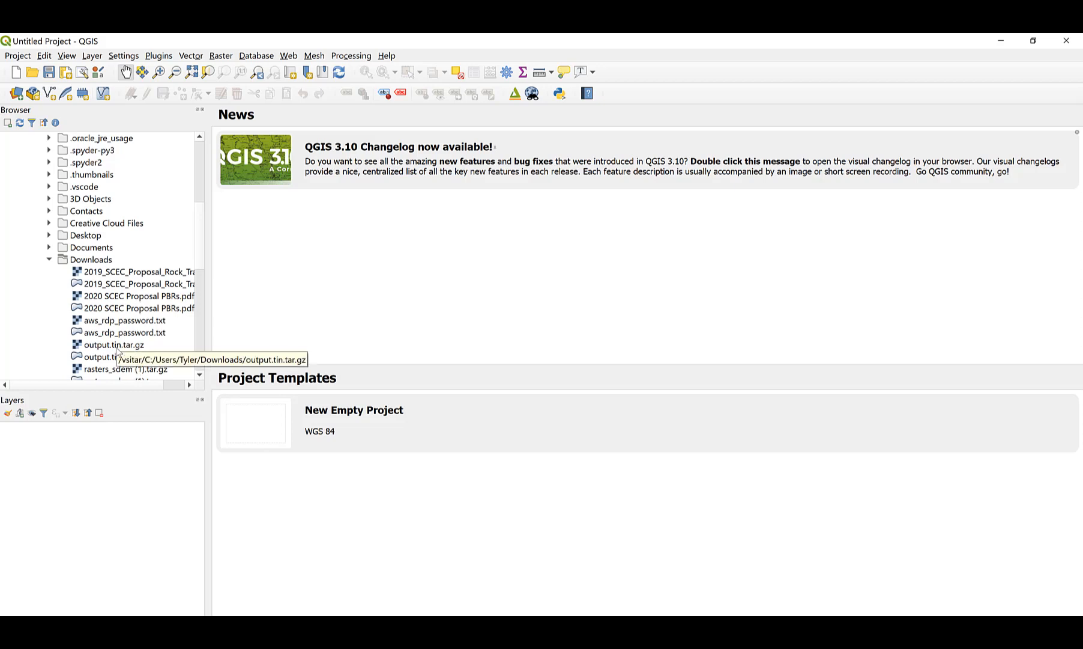
# Drag output.tin.tar.gz onto the map to load the greyscale output DEM (589.706 to 710.711).
pyautogui.moveTo(117, 350); pyautogui.dragTo(548, 315)
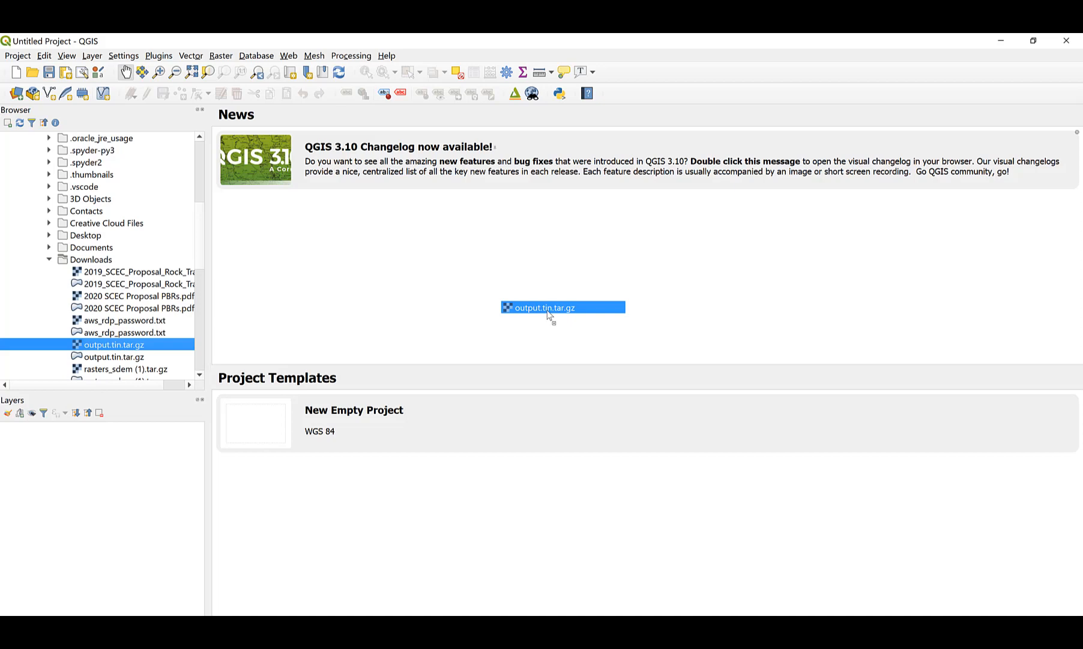
pyautogui.moveTo(547, 315); pyautogui.dragTo(653, 296)
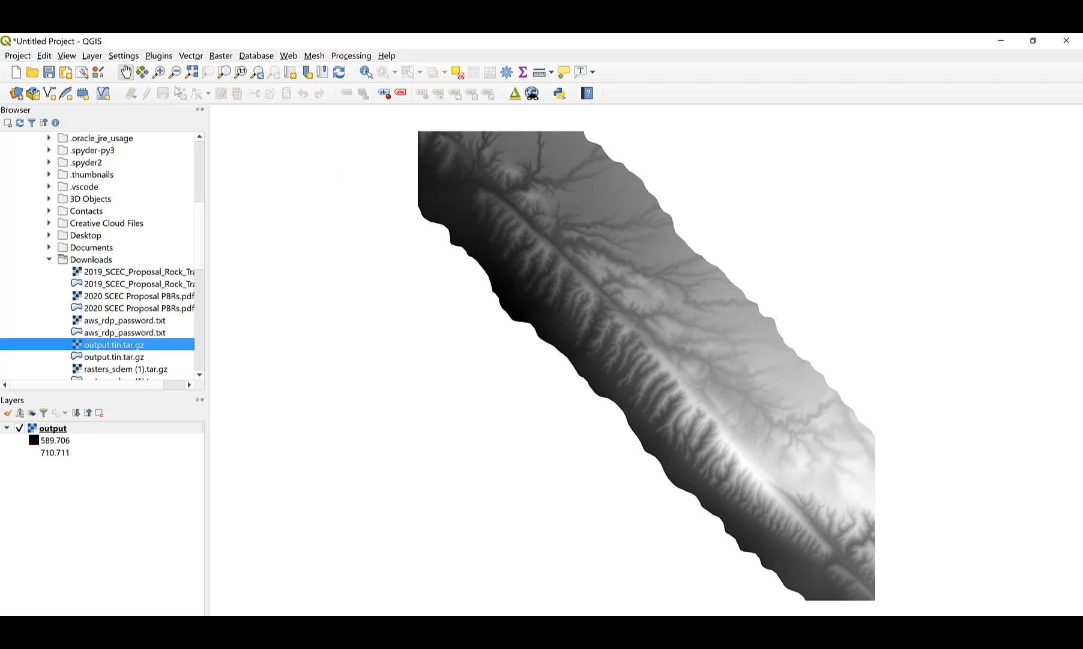
pyautogui.click(166, 58)
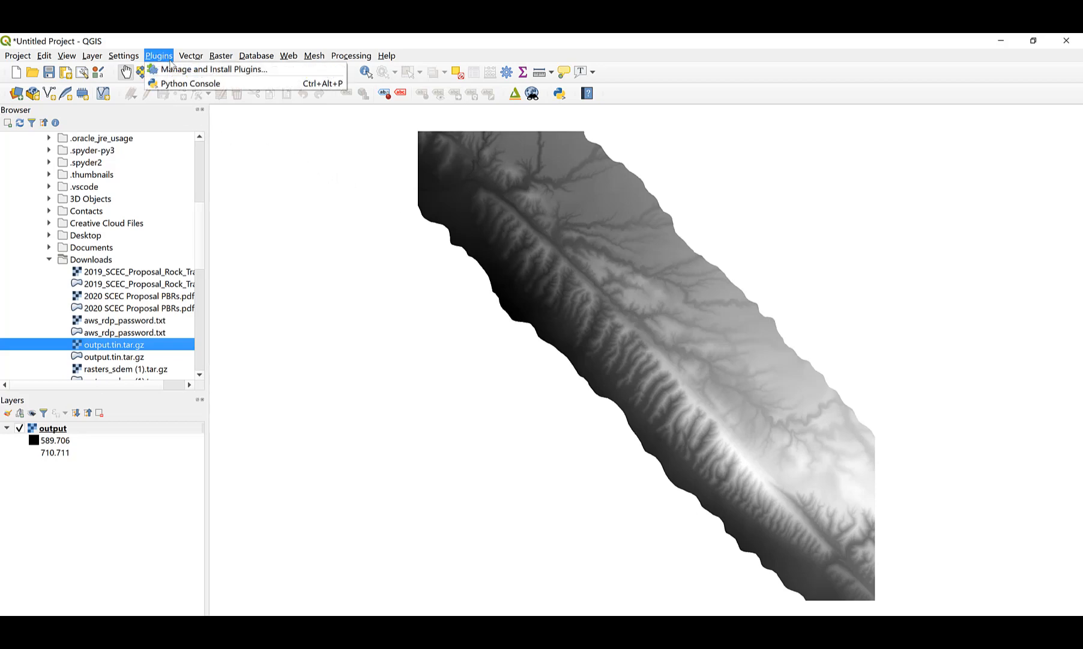
# Search the plugin manager for '3D' and install the DEMto3D plugin.
pyautogui.click(244, 70)
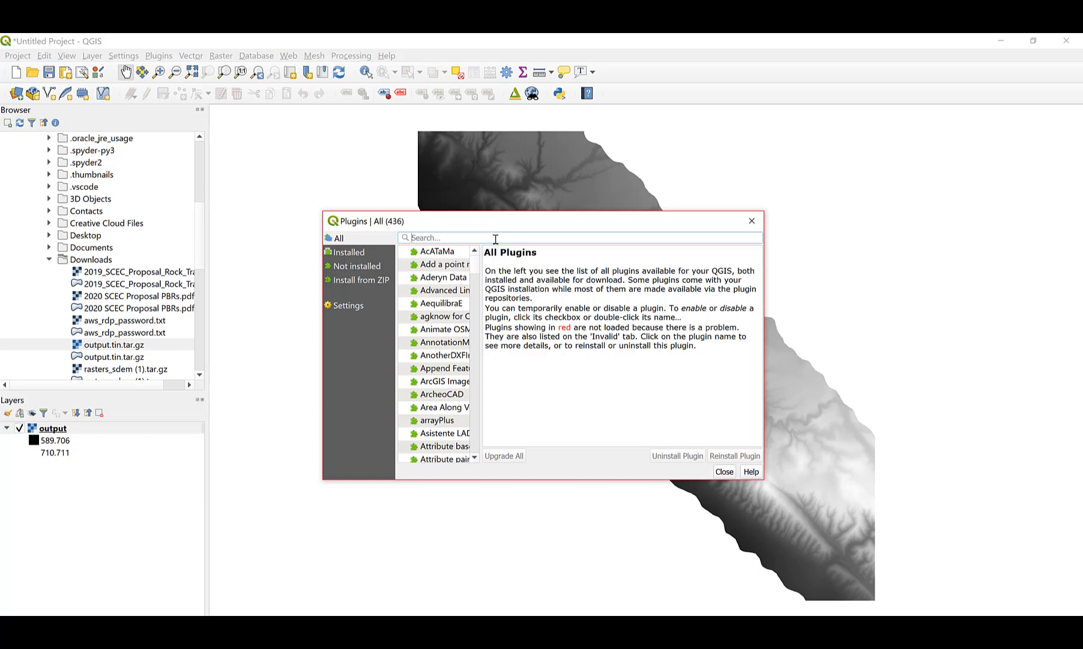
pyautogui.write('3')
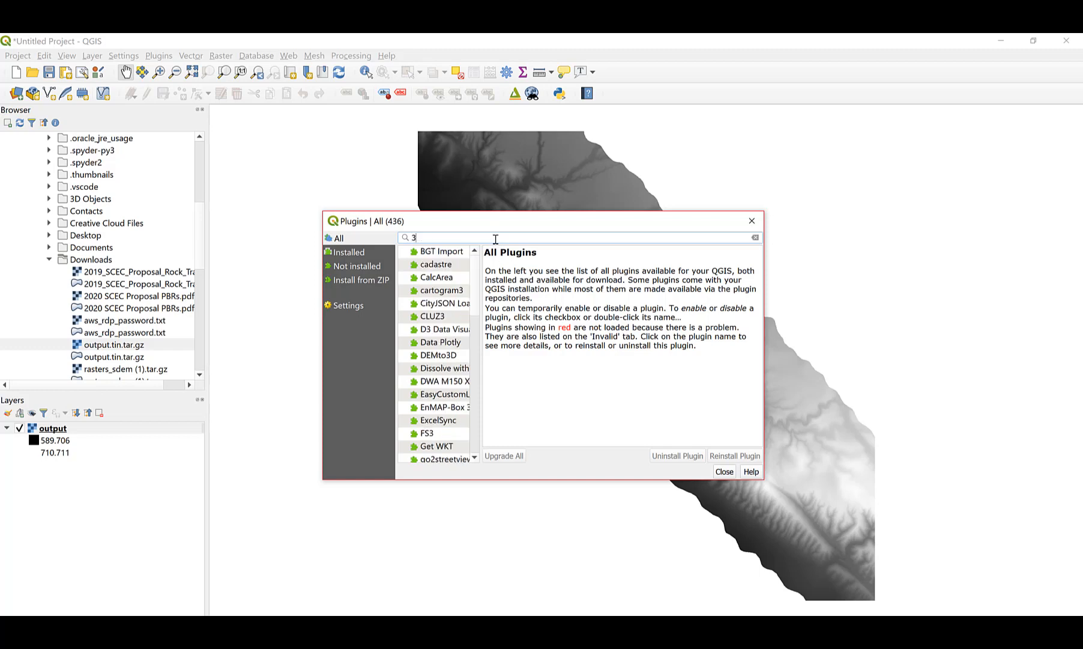
pyautogui.write('D')
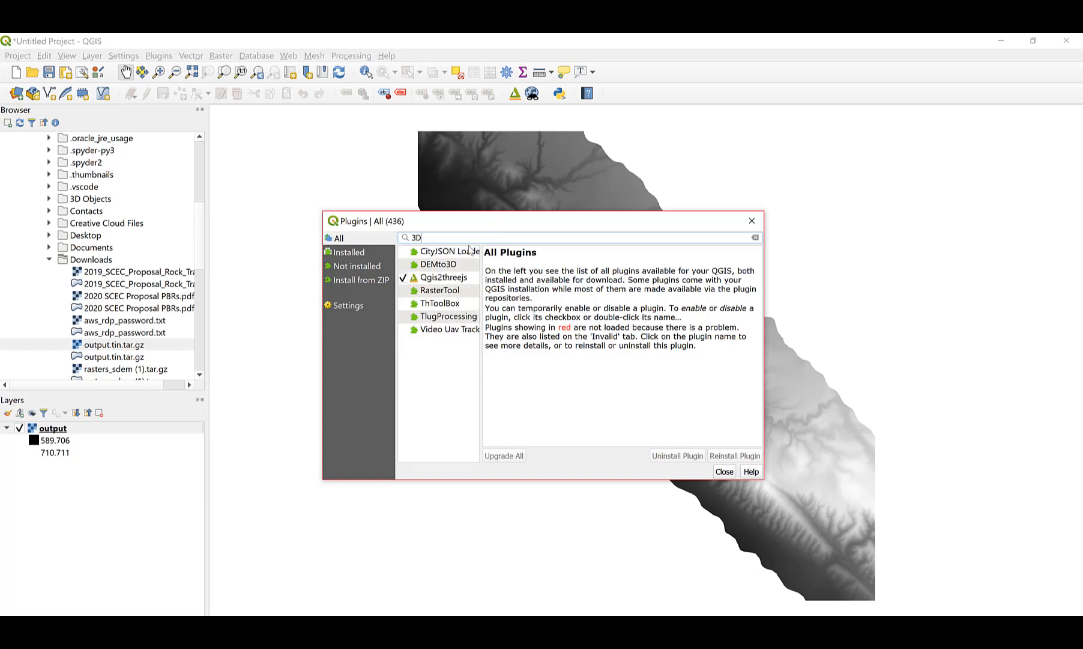
pyautogui.click(437, 265)
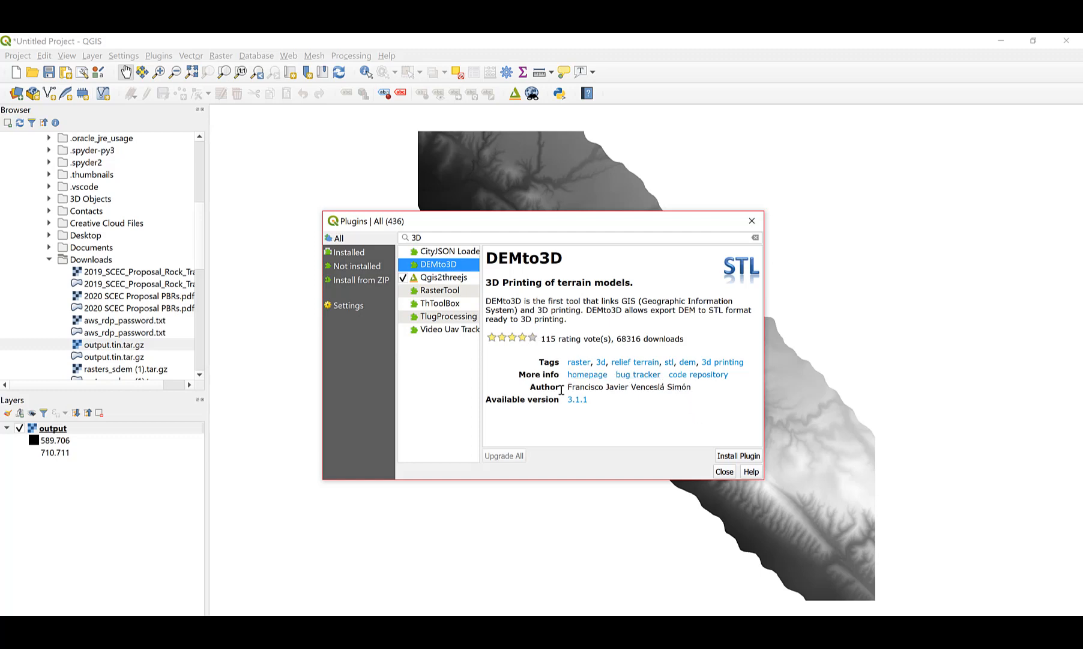
pyautogui.click(738, 460)
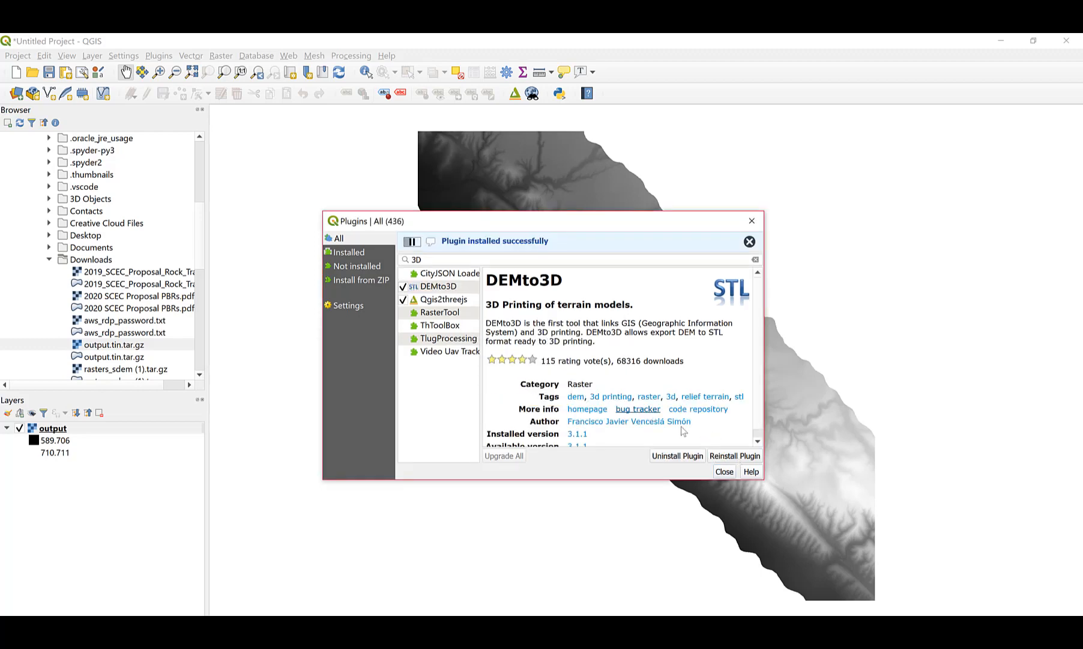
pyautogui.click(724, 474)
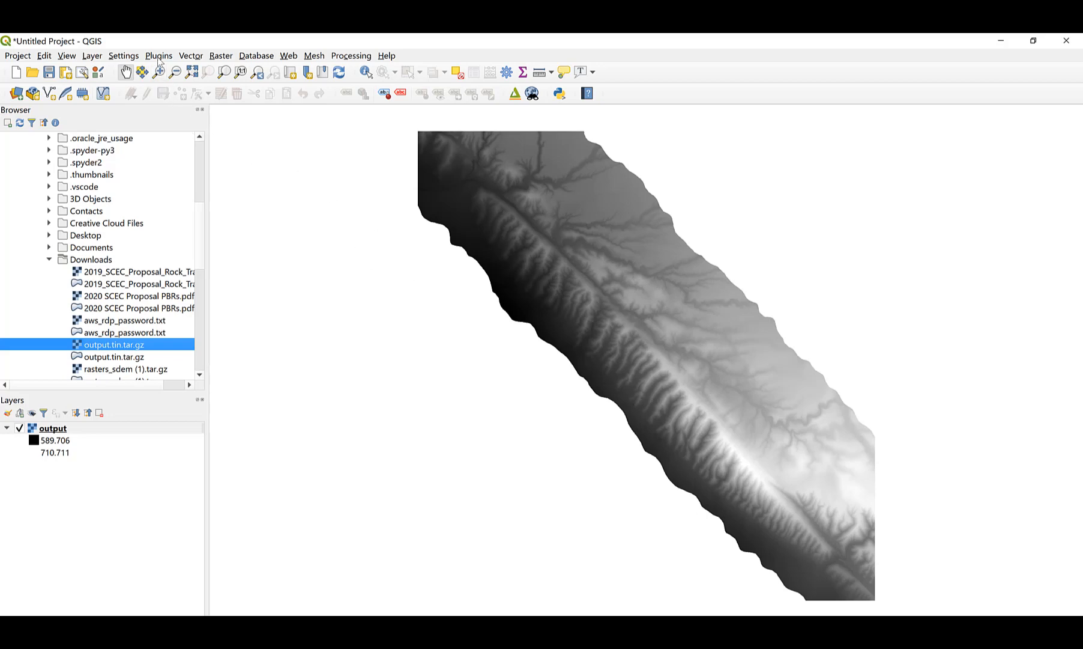
# Clip the DEM with Clip Raster by Extent using a rectangle drawn across the scarp's middle.
pyautogui.click(228, 59)
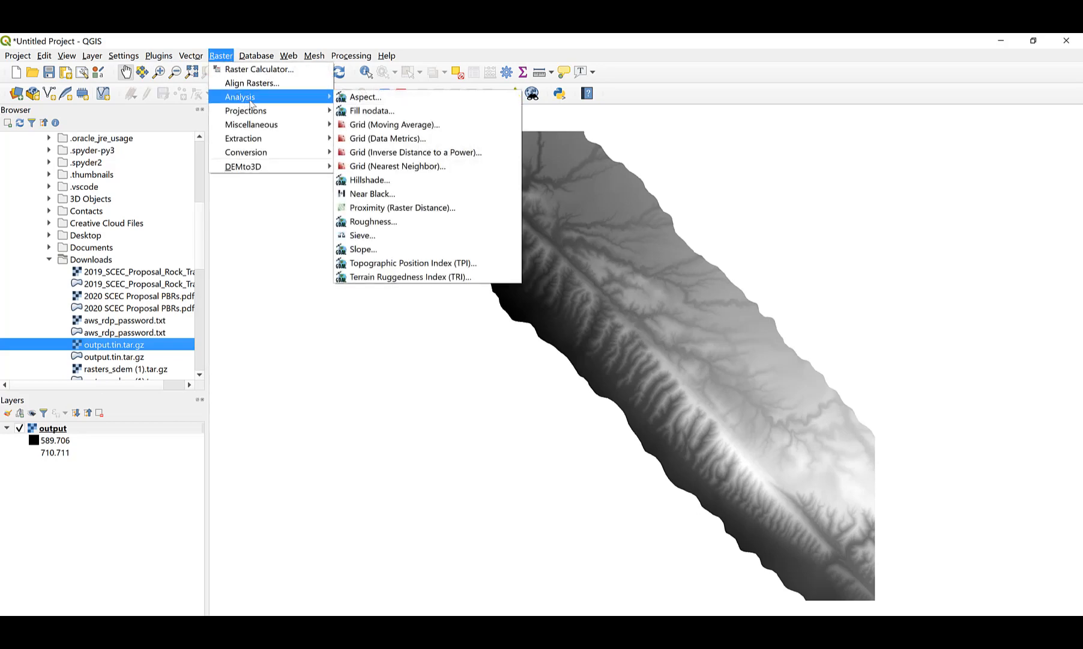
pyautogui.moveTo(282, 141)
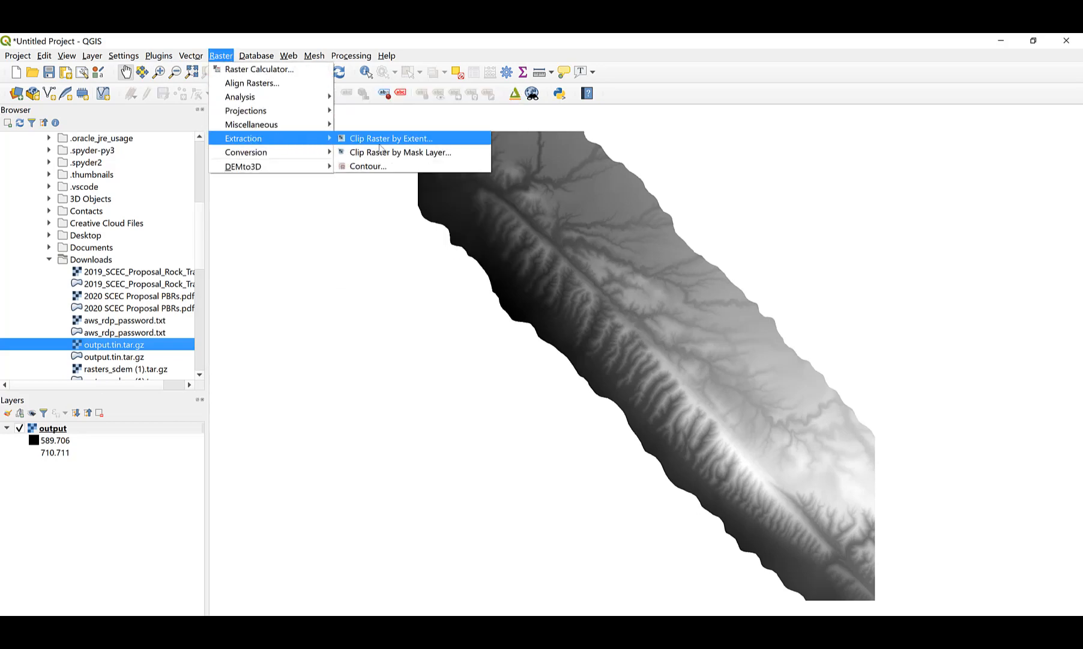
pyautogui.click(451, 140)
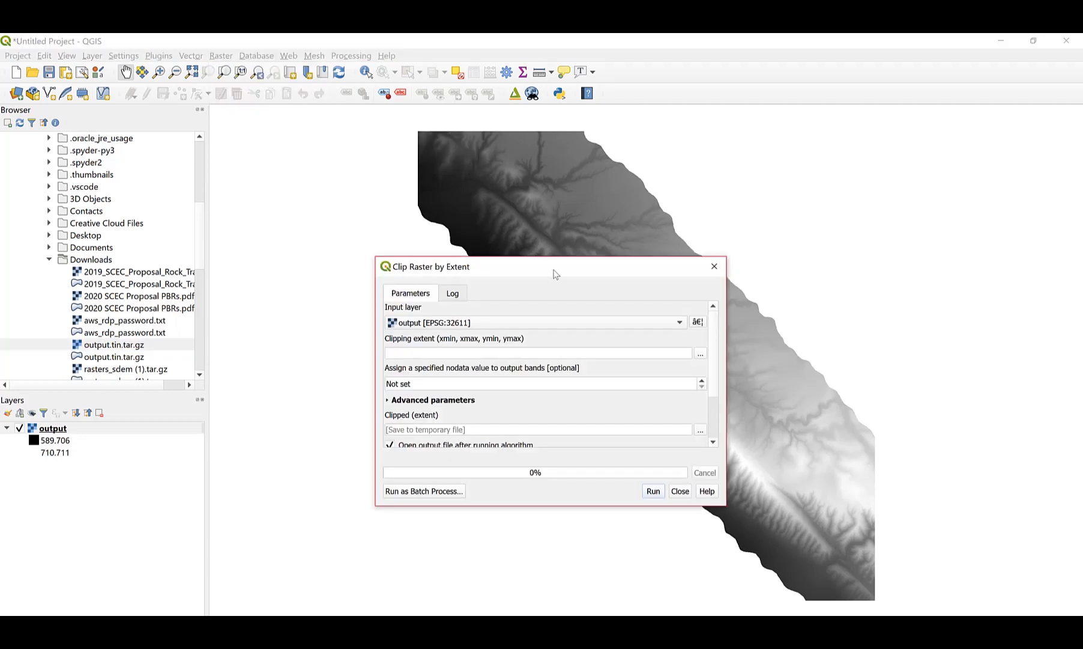
pyautogui.moveTo(555, 273); pyautogui.dragTo(441, 262)
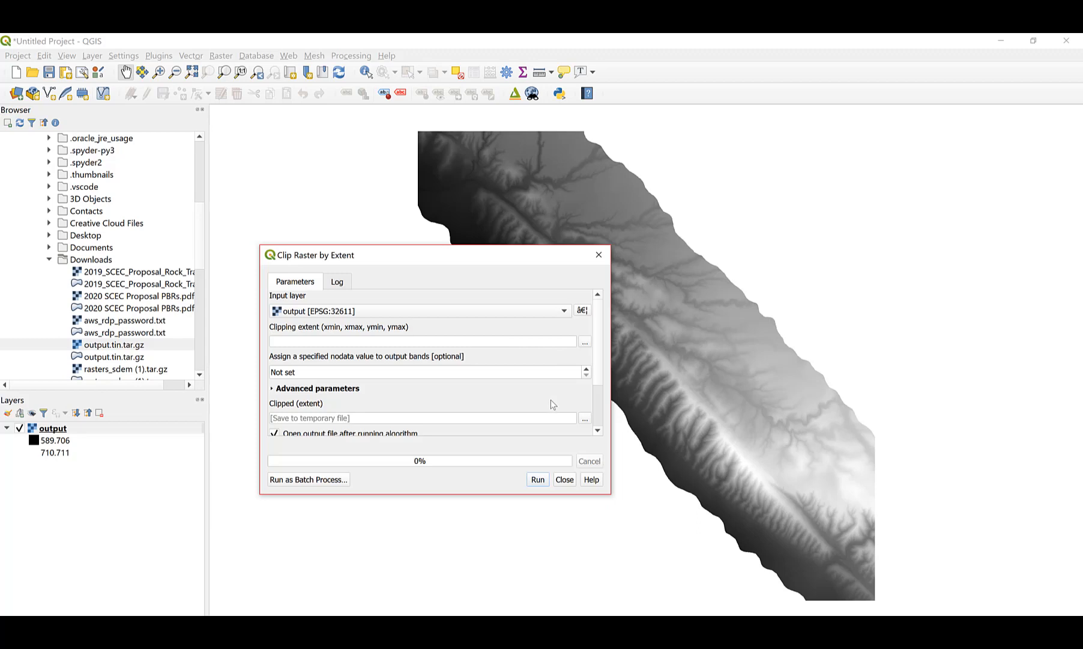
pyautogui.click(585, 342)
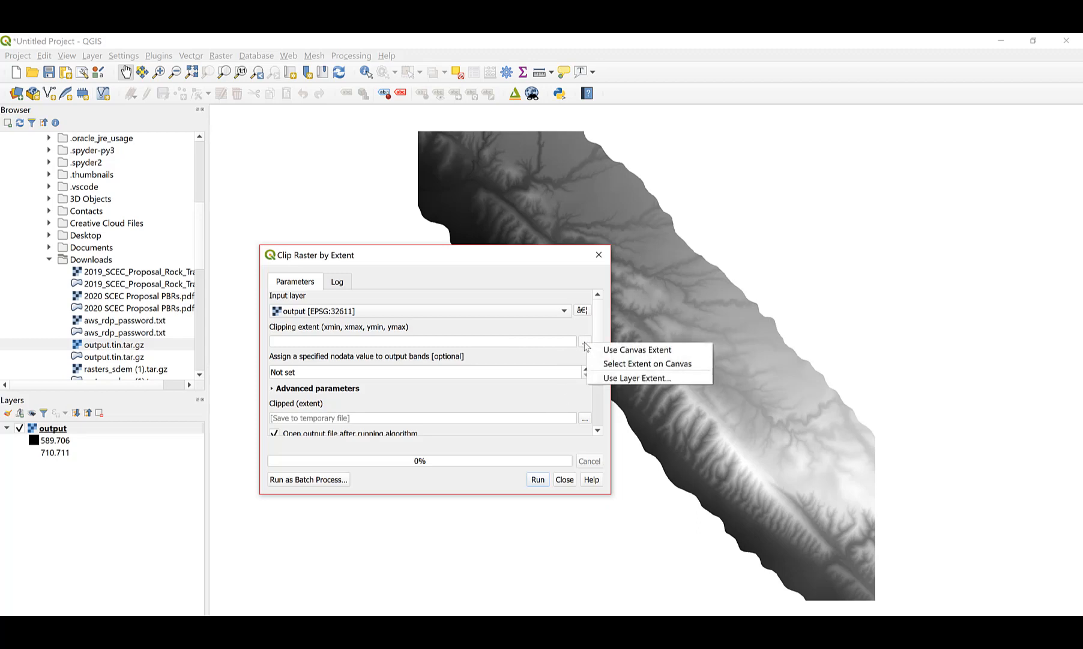
pyautogui.click(646, 364)
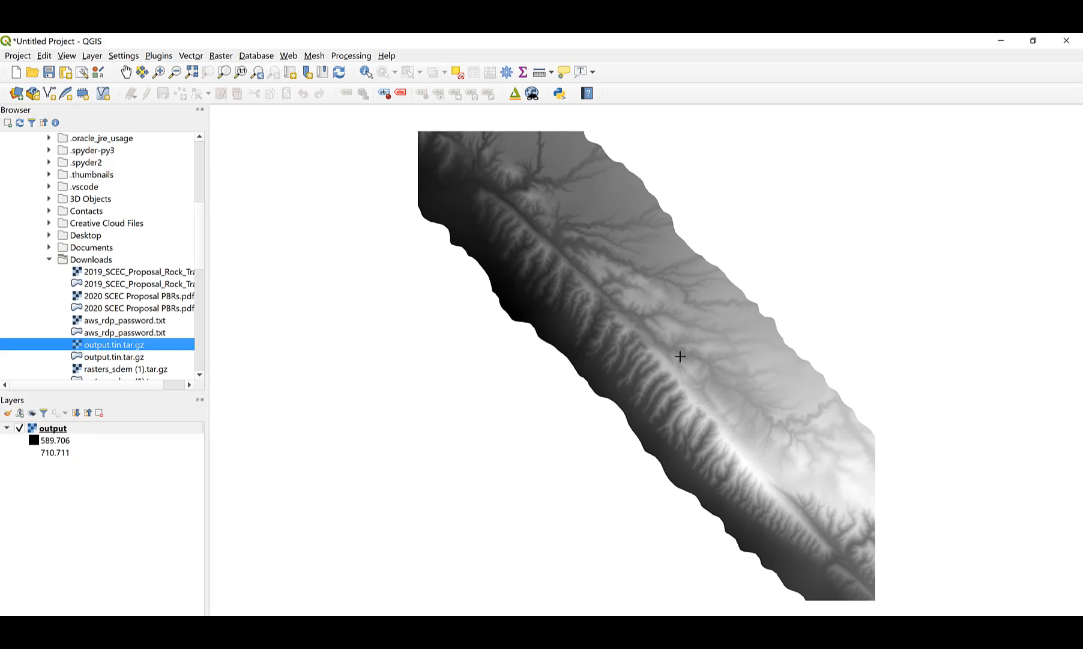
pyautogui.moveTo(683, 351); pyautogui.dragTo(777, 485)
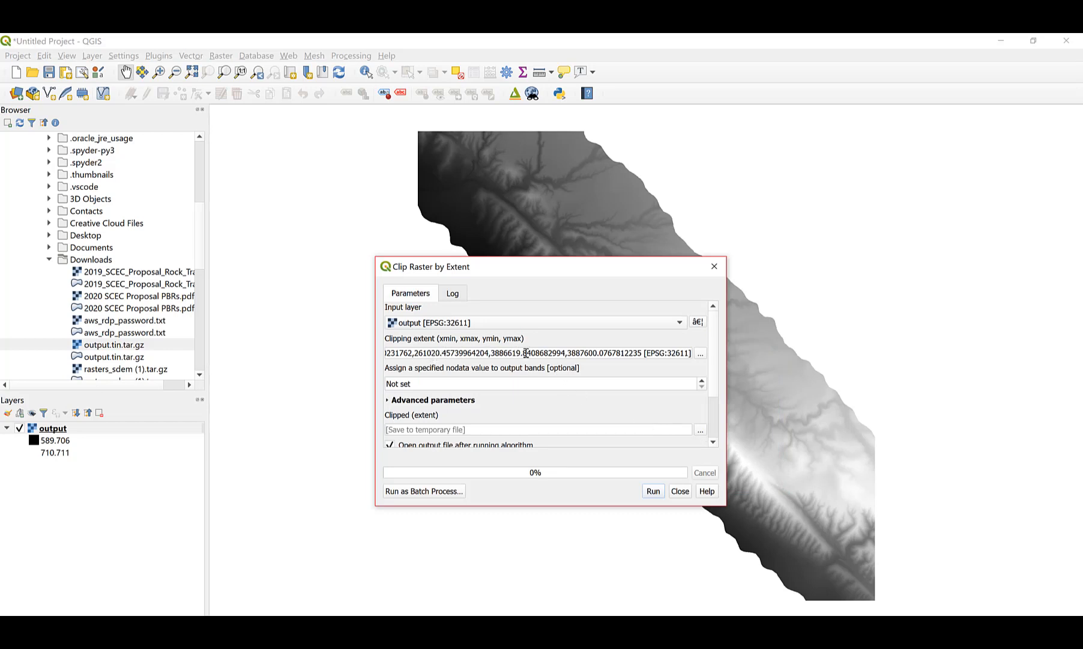
pyautogui.click(654, 492)
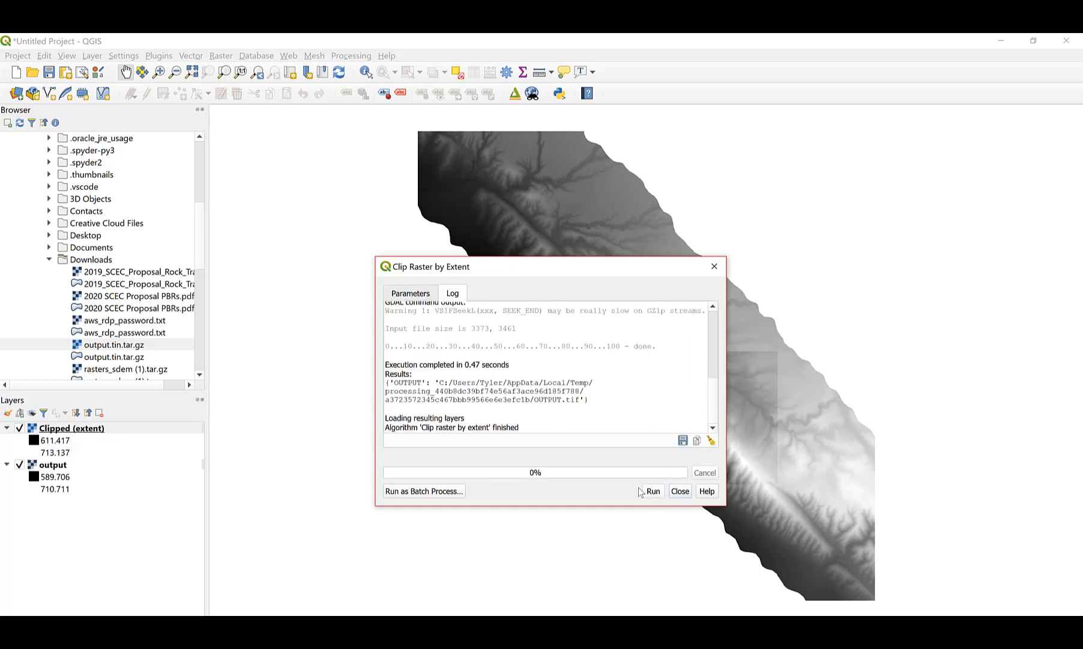
pyautogui.click(680, 493)
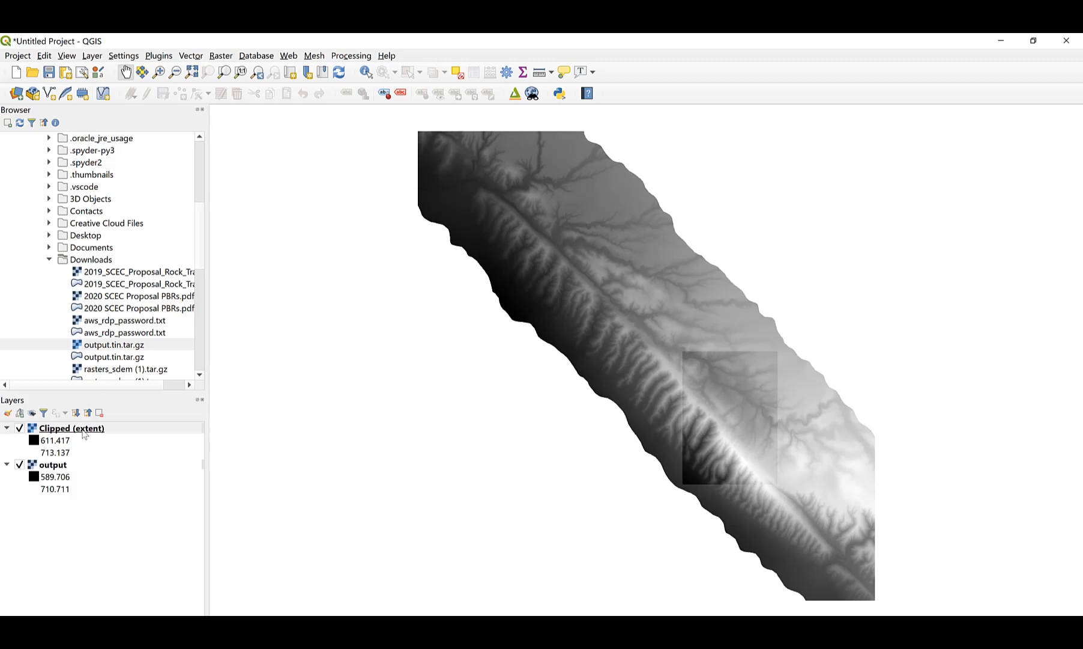
# Hide the Clipped (extent) layer so the full output DEM is displayed again.
pyautogui.click(21, 465)
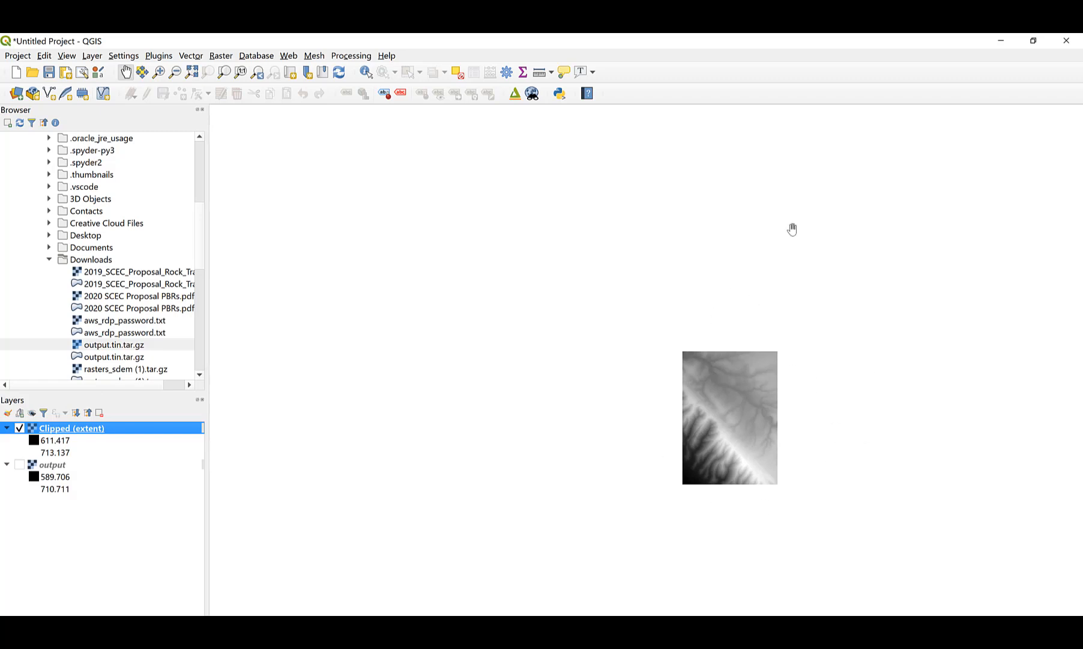
pyautogui.click(19, 464)
pyautogui.click(20, 429)
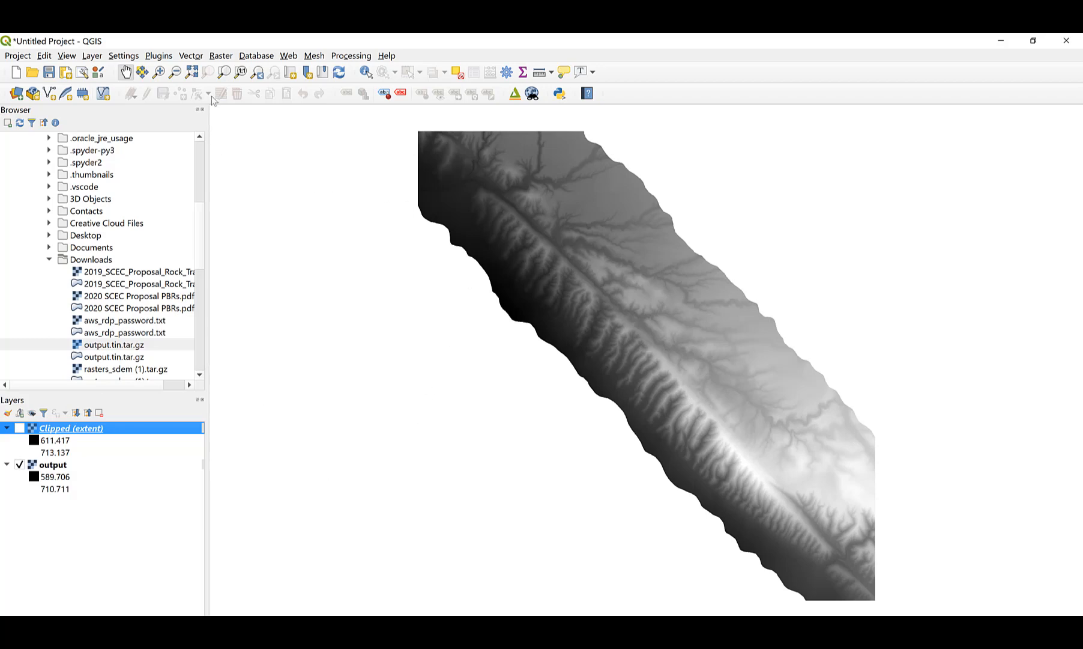
pyautogui.click(221, 57)
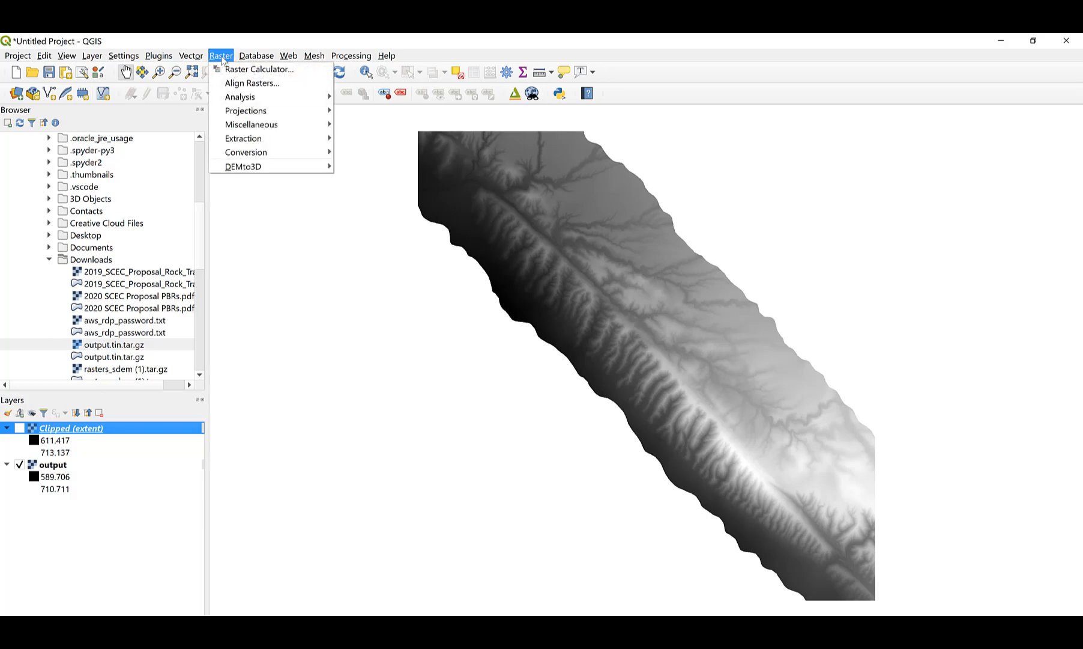
# Open DEMto3D's DEM 3D printing dialog and set Layer to print to the output layer.
pyautogui.moveTo(267, 167)
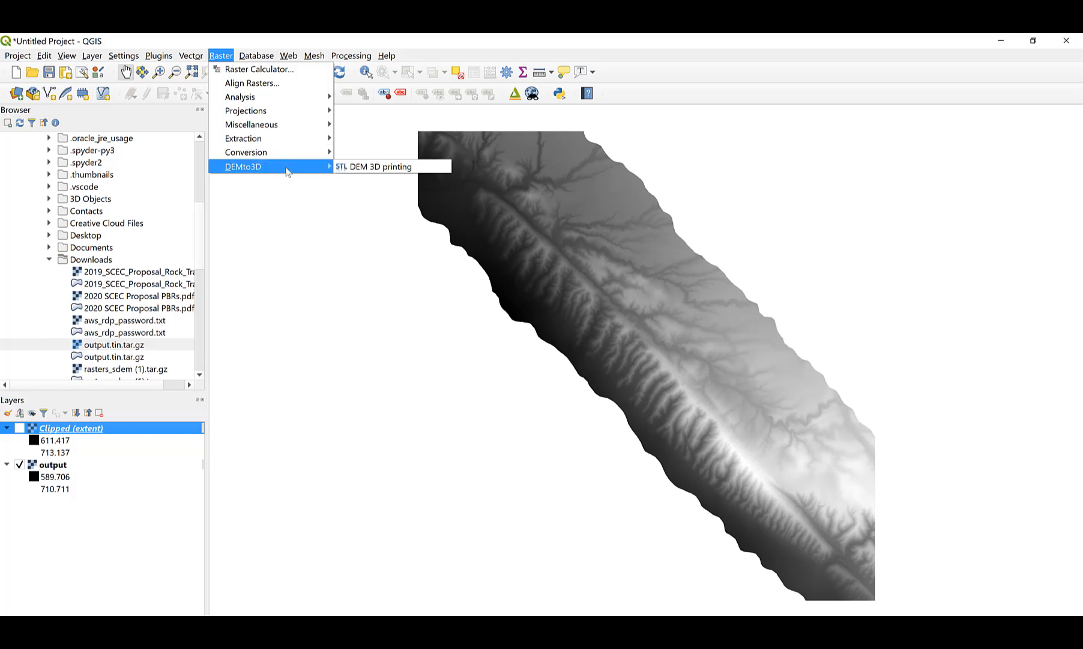
pyautogui.click(396, 172)
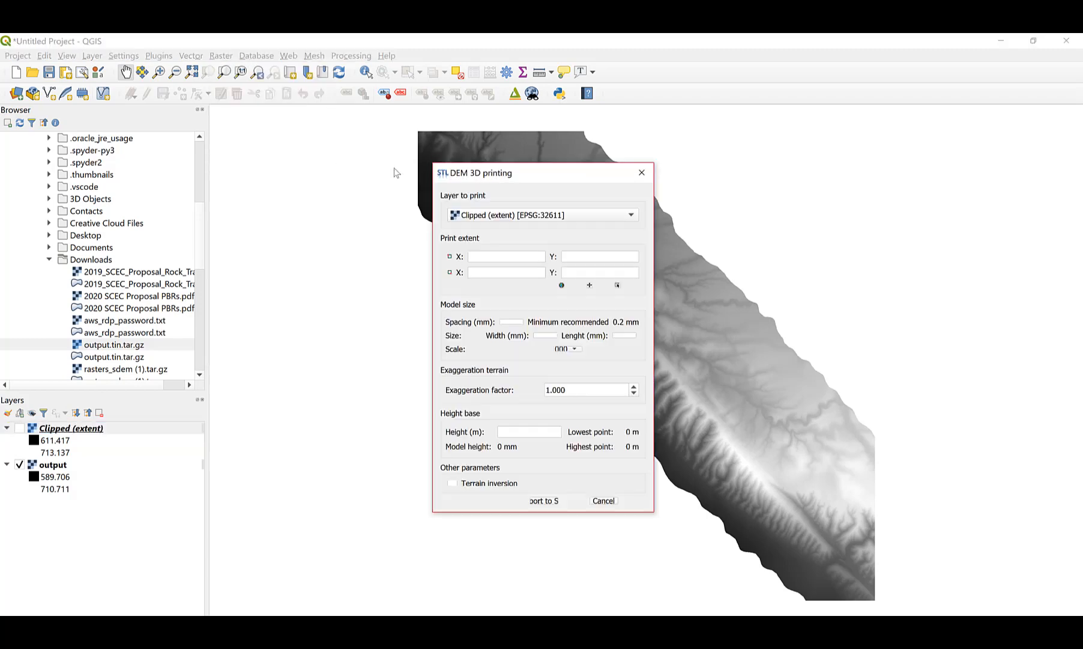
pyautogui.moveTo(542, 172); pyautogui.dragTo(390, 157)
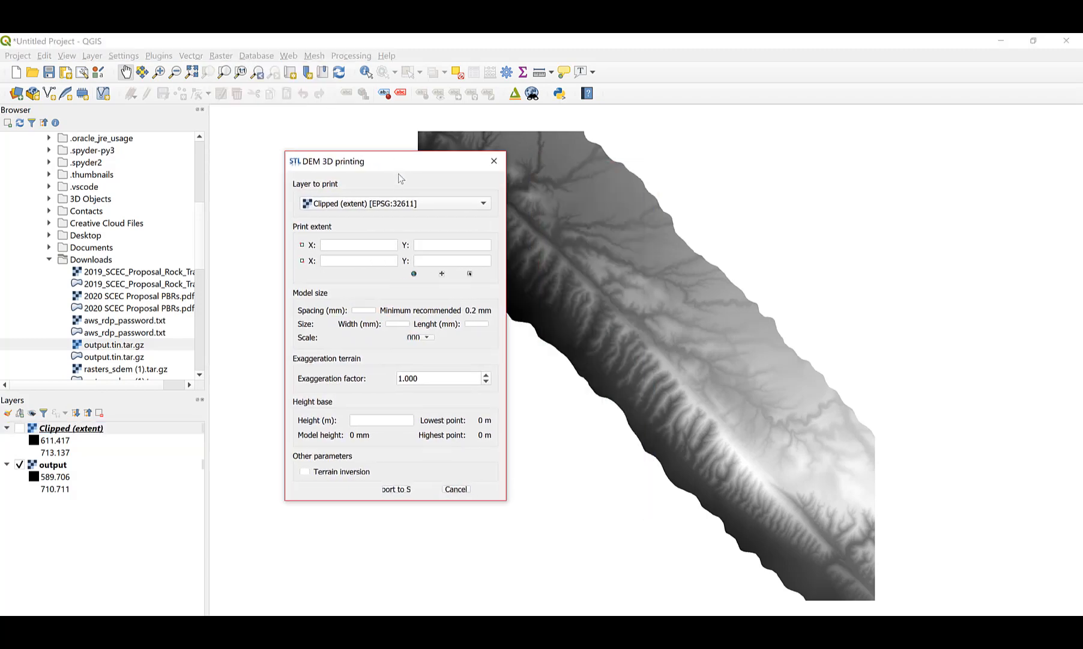
pyautogui.click(426, 210)
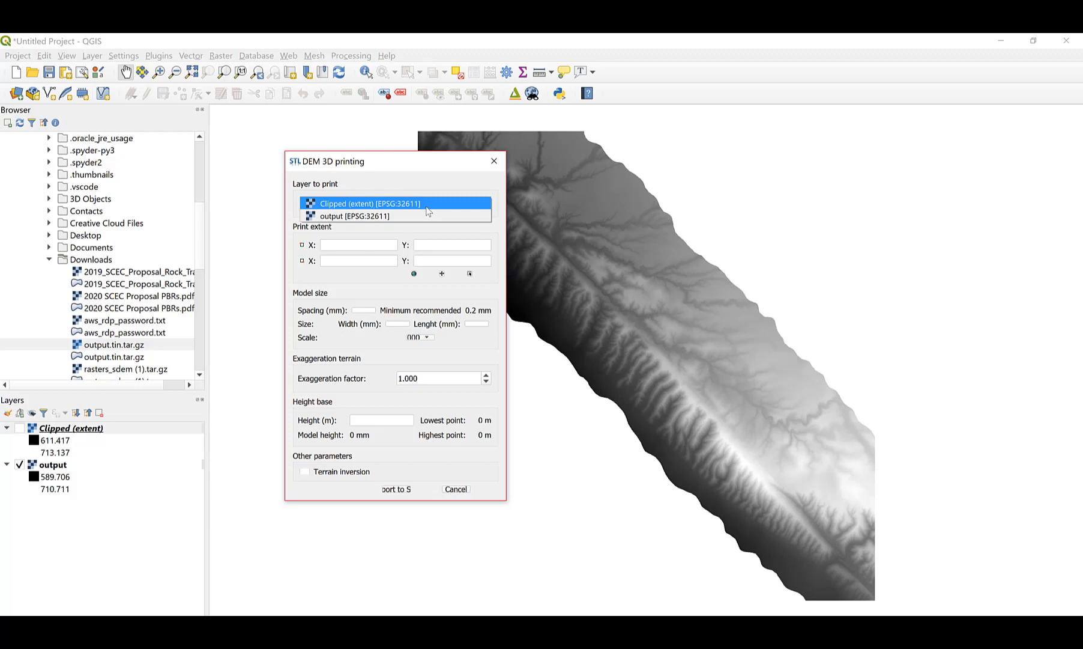
pyautogui.click(345, 218)
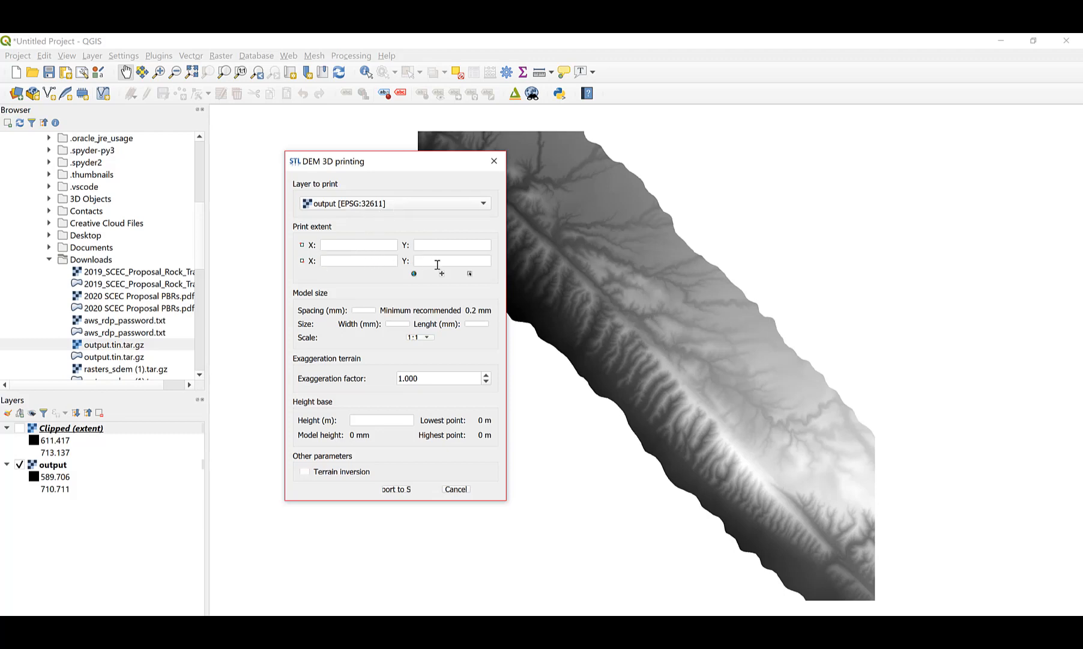
pyautogui.moveTo(427, 160); pyautogui.dragTo(380, 173)
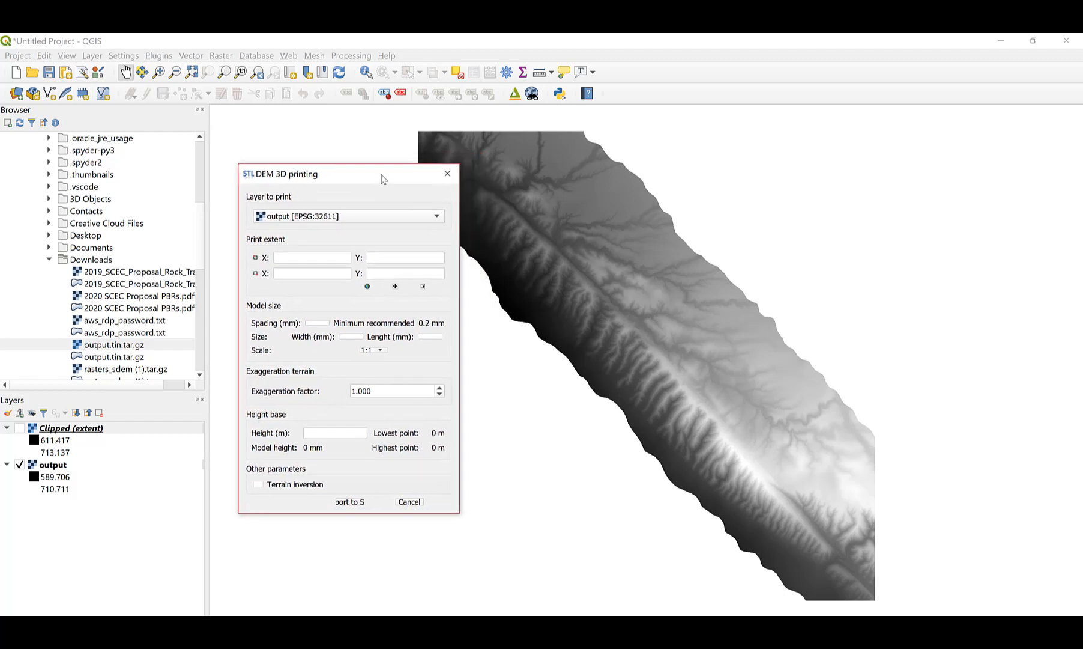
# Take the print extent from the output layer (X 258365–261738, Y 3889225–3885764).
pyautogui.click(395, 286)
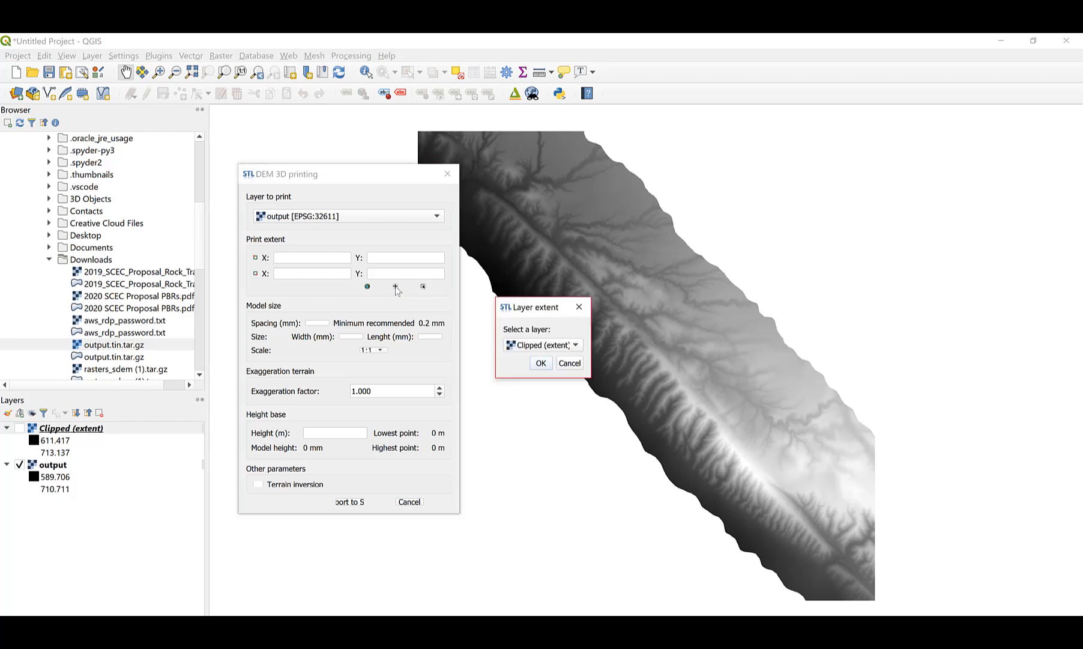
pyautogui.click(570, 346)
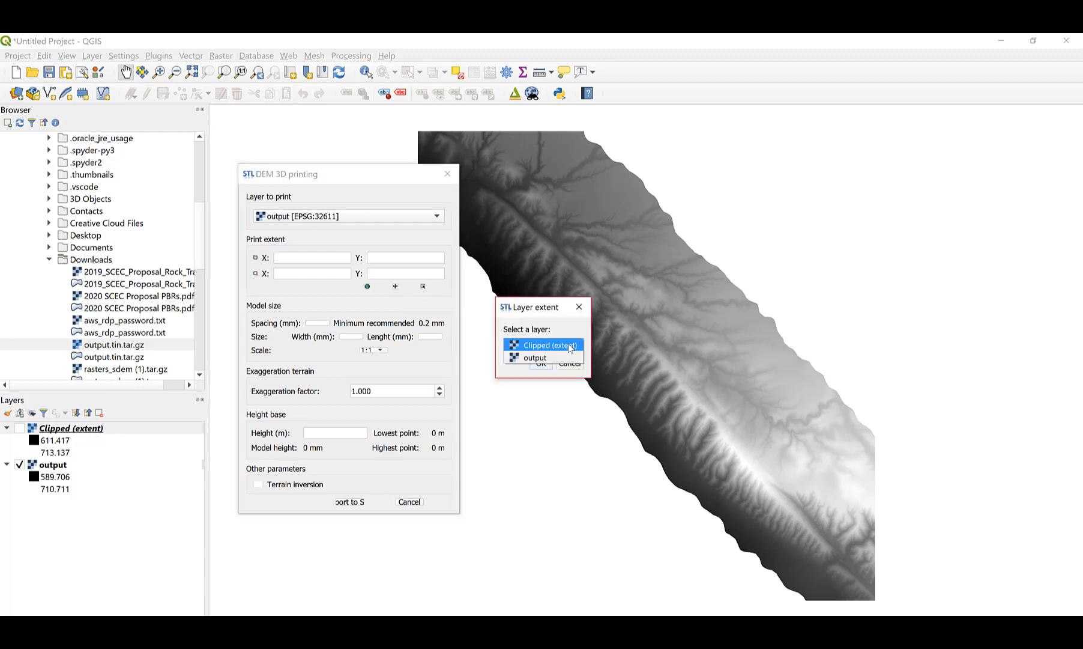
pyautogui.click(539, 358)
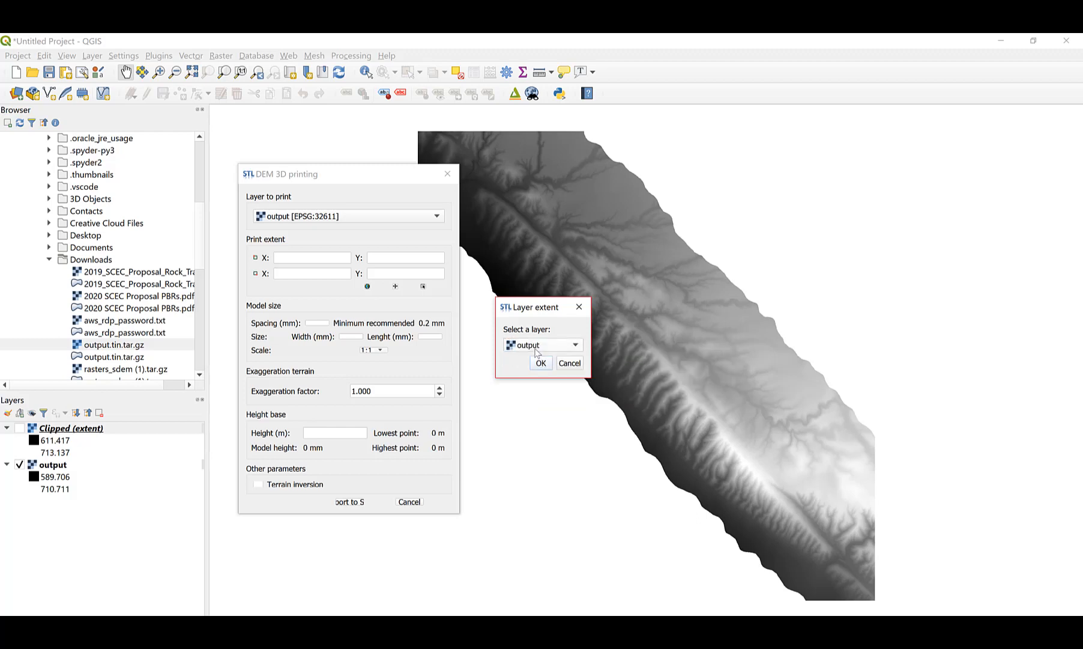
pyautogui.click(541, 363)
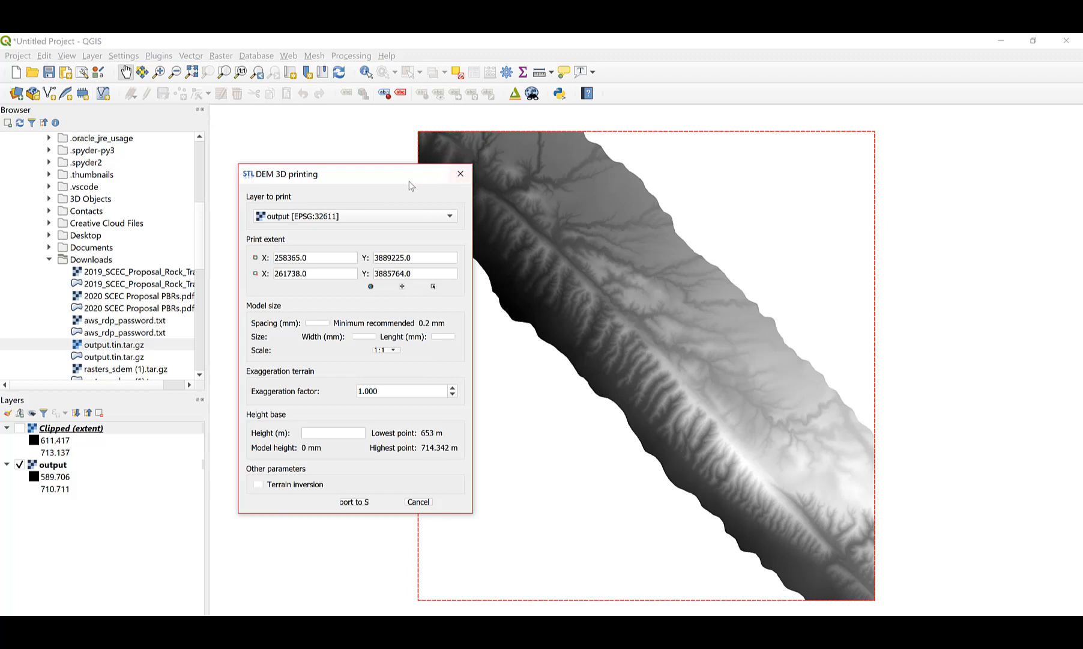
# Set the model width to 100 mm, giving 97.46 mm length at scale 1:609.
pyautogui.moveTo(391, 183); pyautogui.dragTo(462, 170)
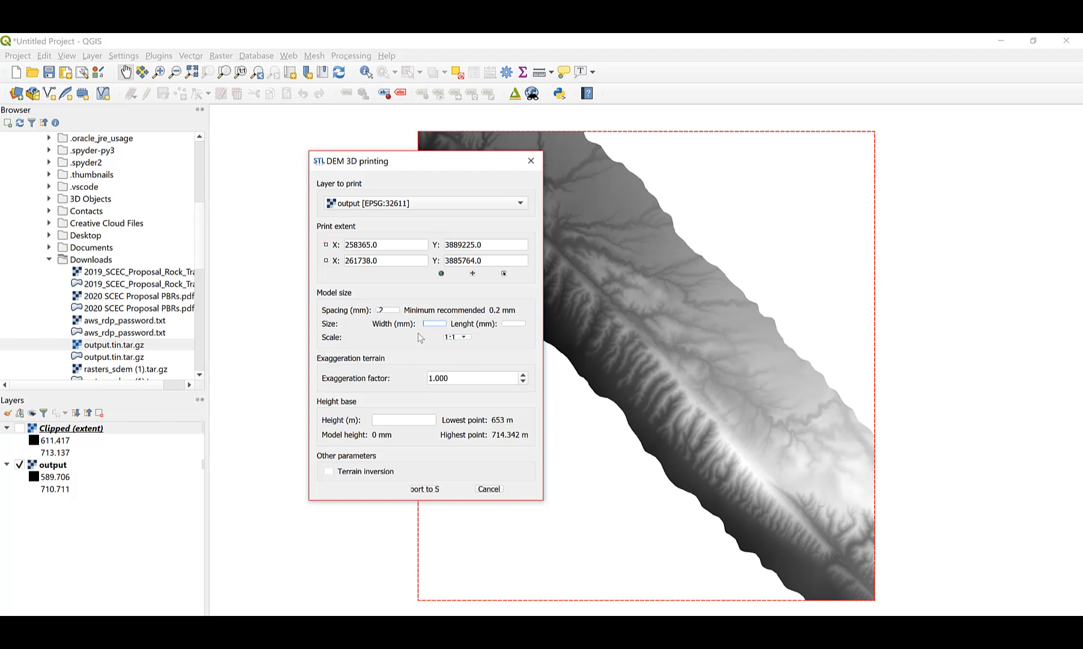
pyautogui.write('100')
pyautogui.click(400, 420)
pyautogui.moveTo(436, 167); pyautogui.dragTo(416, 167)
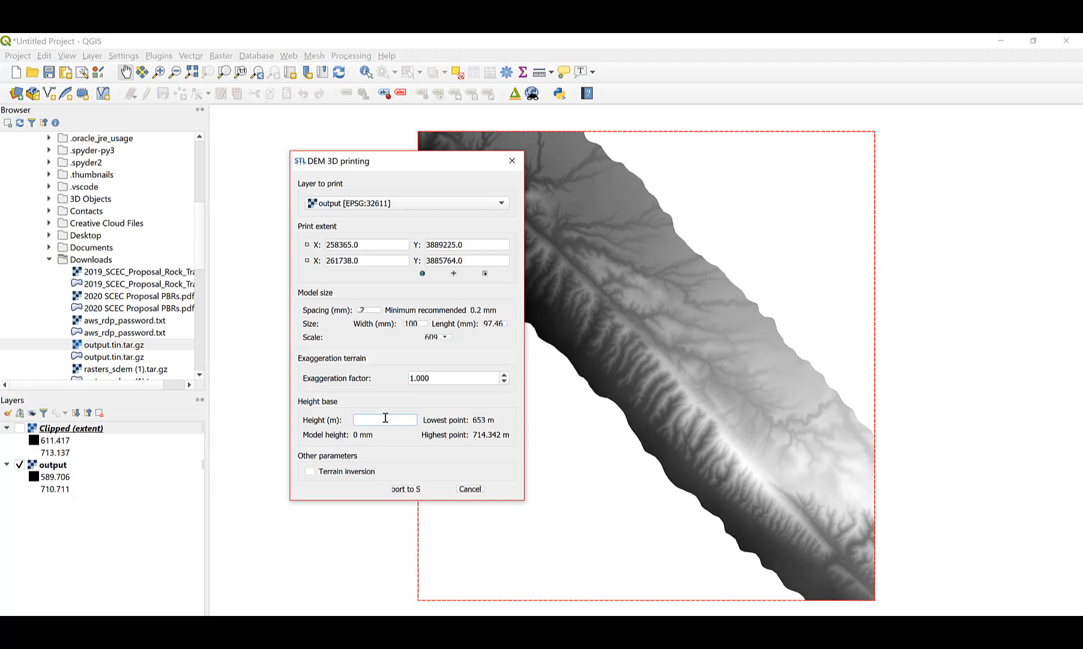
# Enter a 600 m base height, giving a 5.3 mm model height.
pyautogui.write('600')
# Export the terrain model as output_model.stl in the Downloads folder.
pyautogui.click(425, 492)
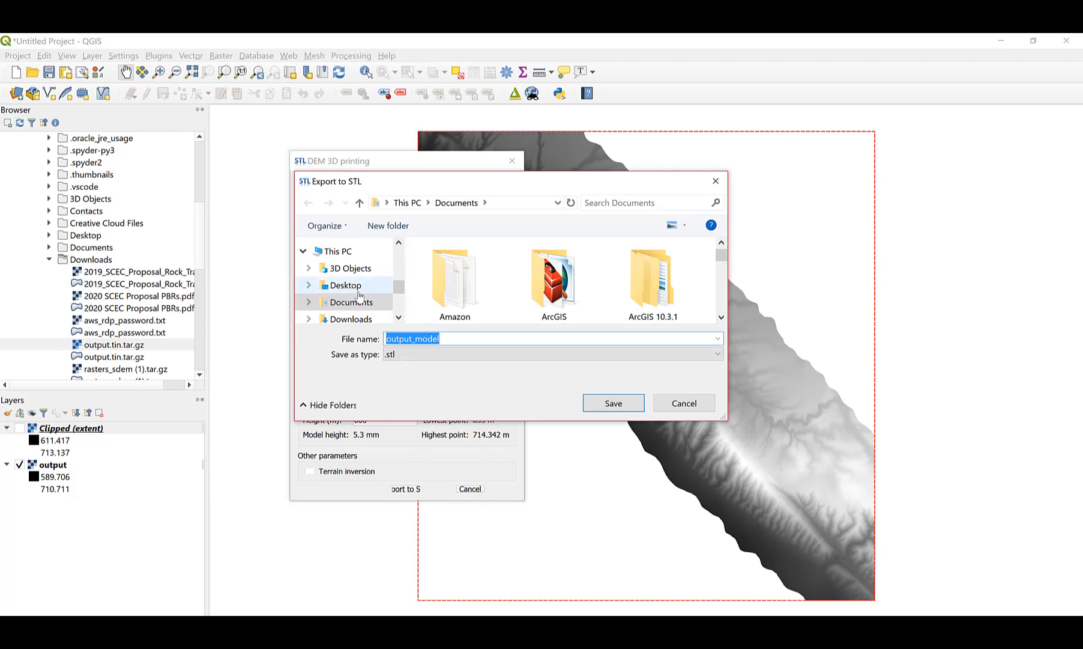
pyautogui.click(364, 319)
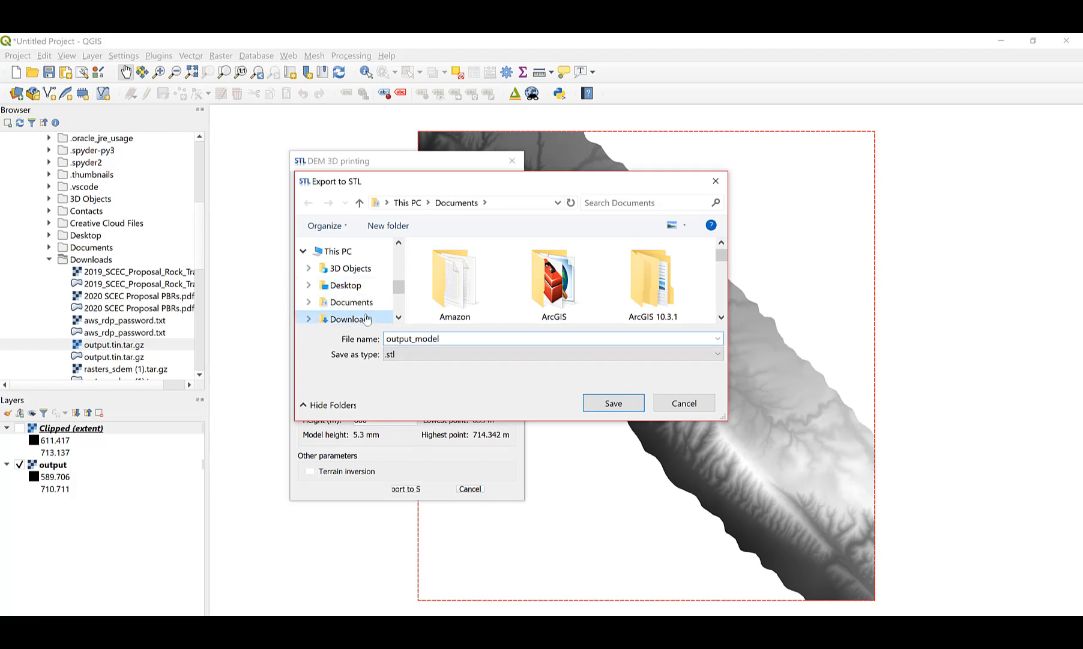
pyautogui.click(451, 339)
pyautogui.click(451, 338)
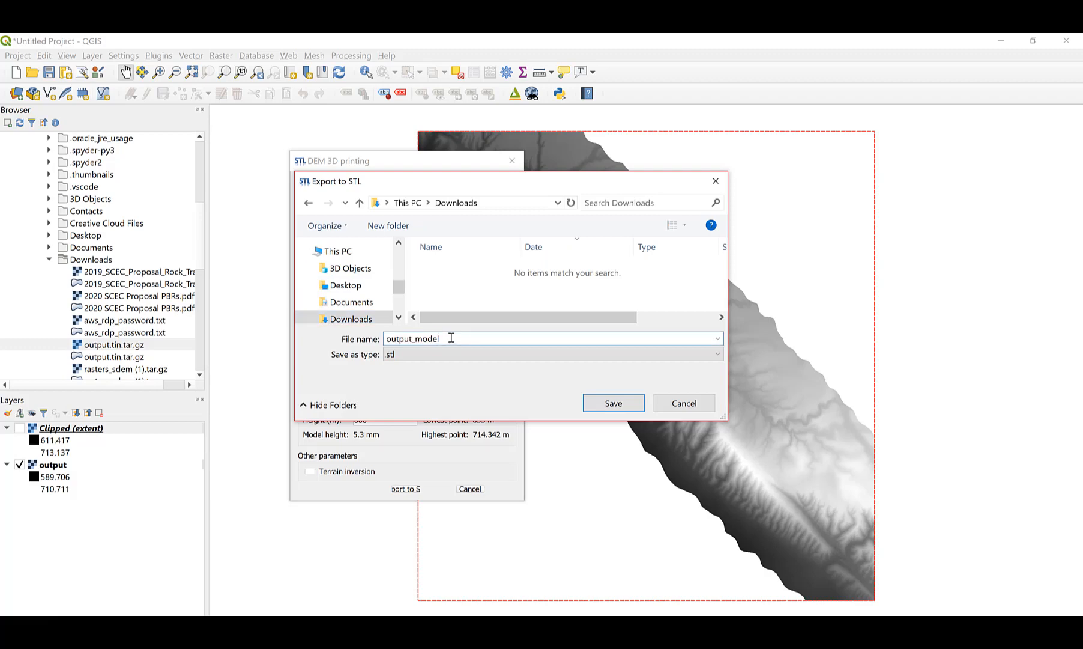
pyautogui.write('.stl')
pyautogui.click(596, 402)
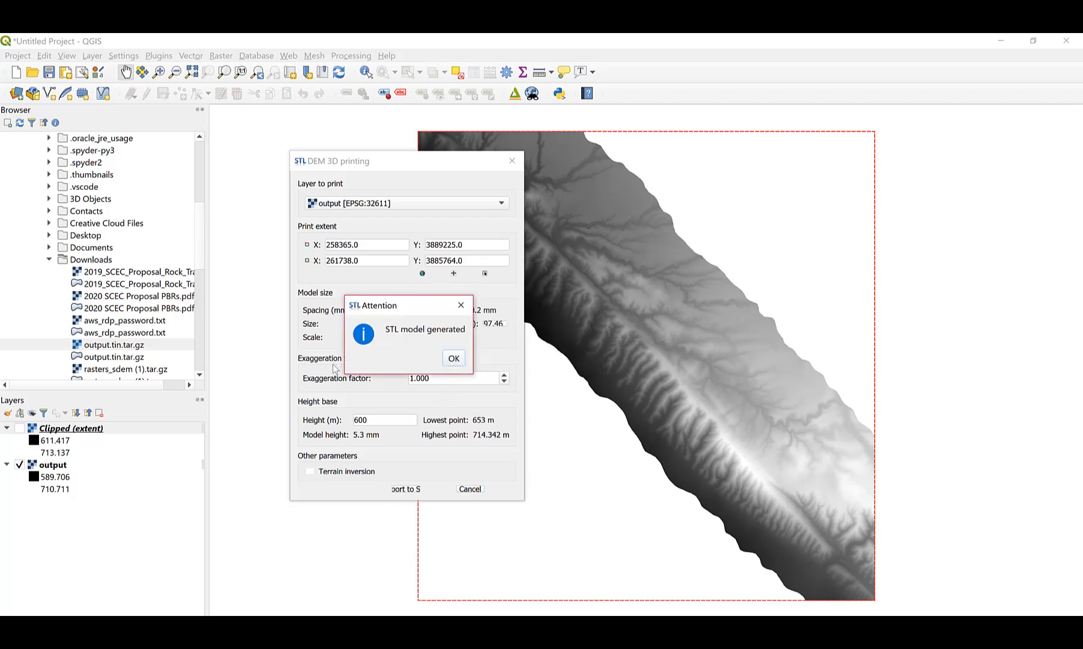
# Dismiss the model-generated notice, close the DEMto3D tool, and minimize QGIS.
pyautogui.click(454, 358)
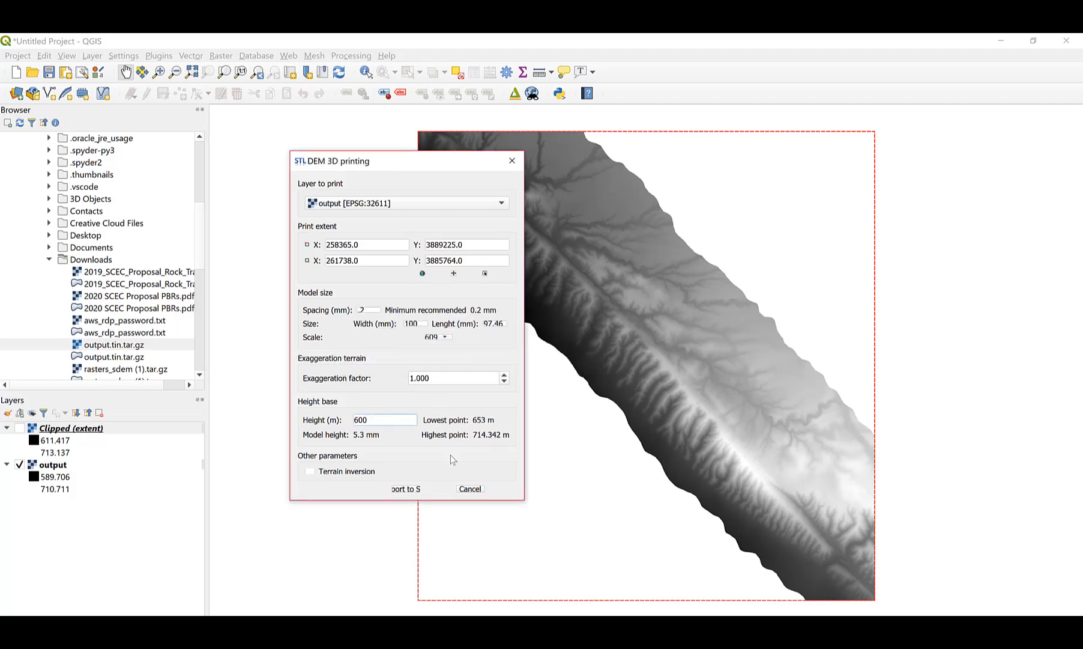
pyautogui.click(470, 488)
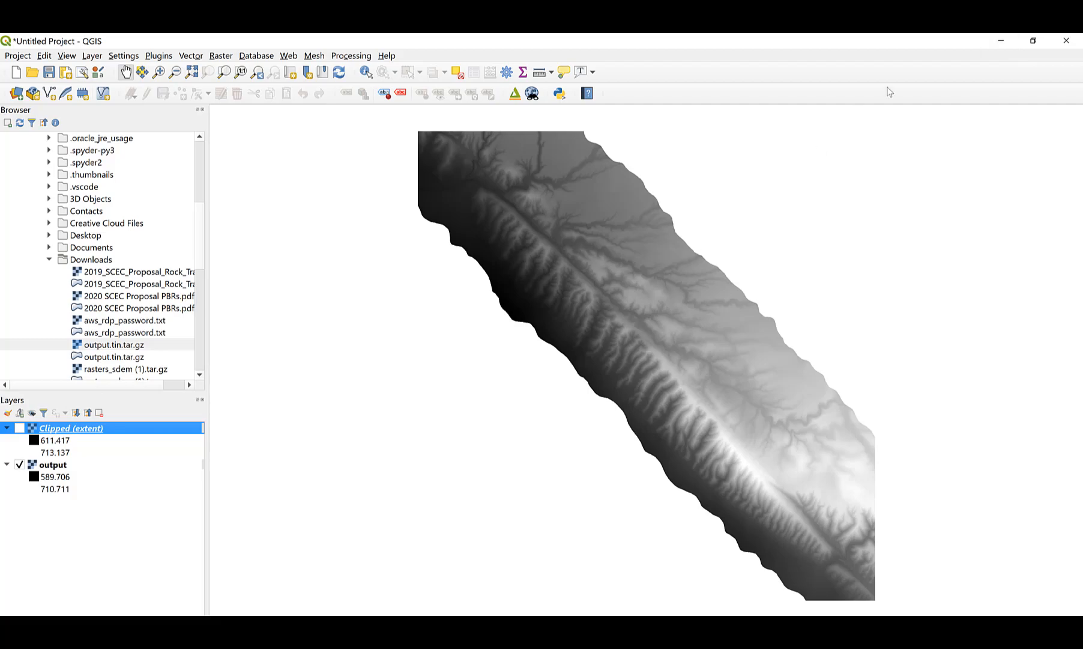
pyautogui.click(1001, 41)
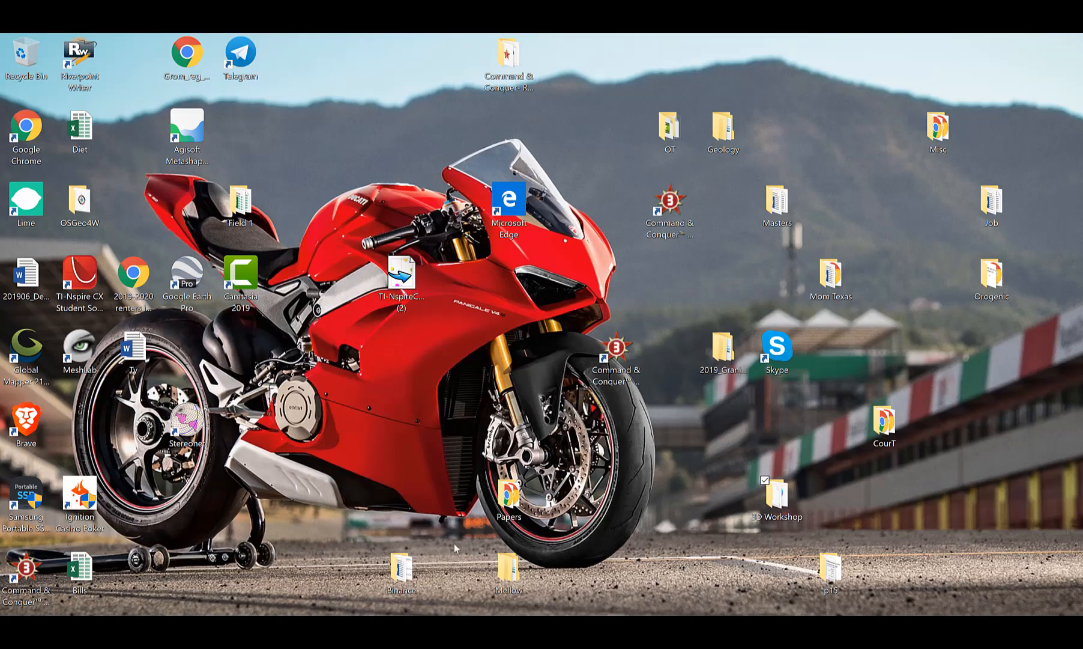
# Open output_model from the Downloads folder with 3D Viewer.
pyautogui.click(164, 625)
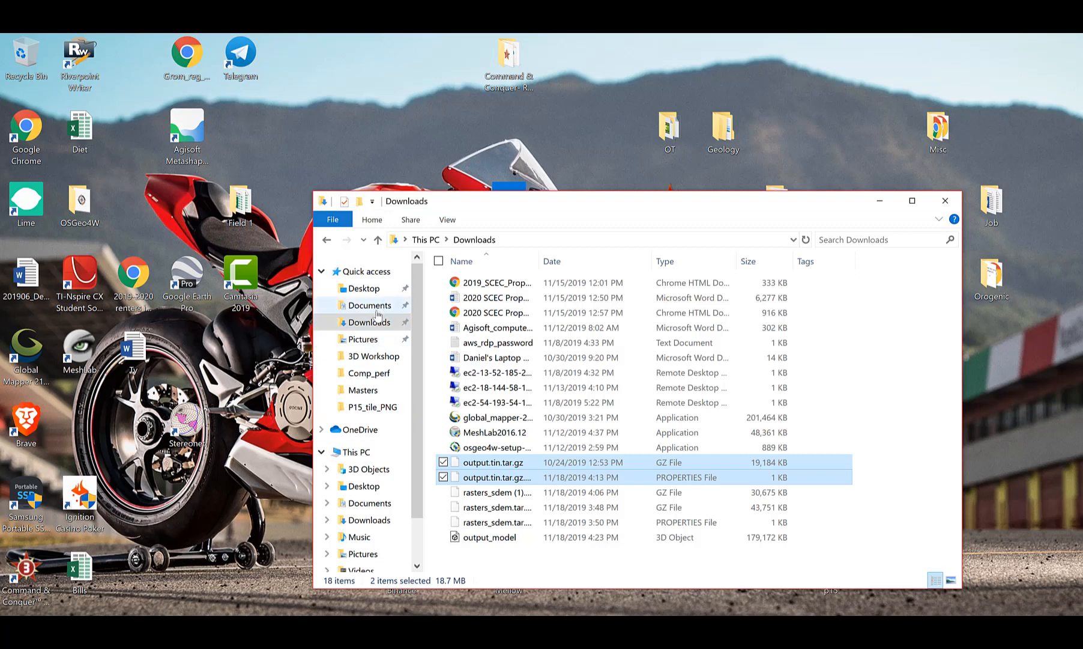
pyautogui.click(378, 322)
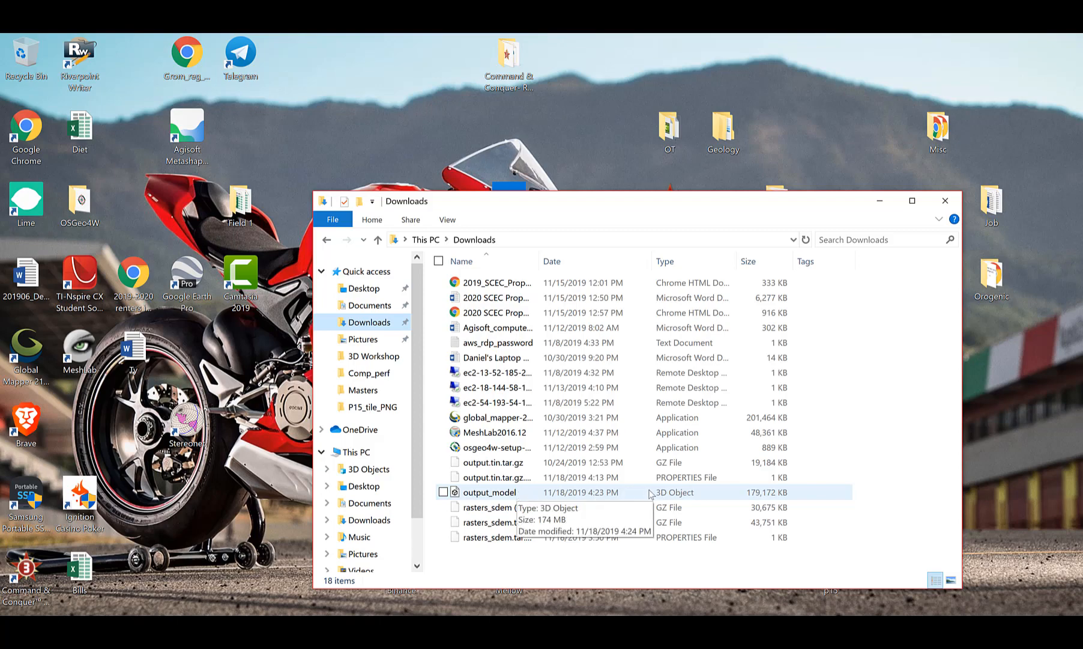
pyautogui.rightClick(509, 494)
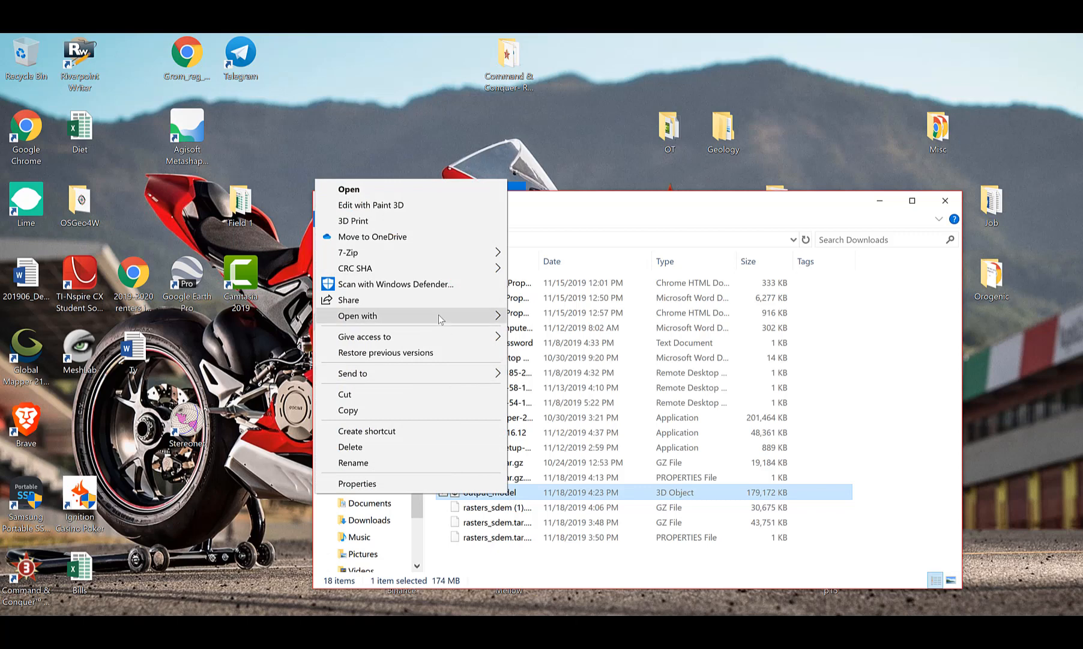
pyautogui.moveTo(449, 316)
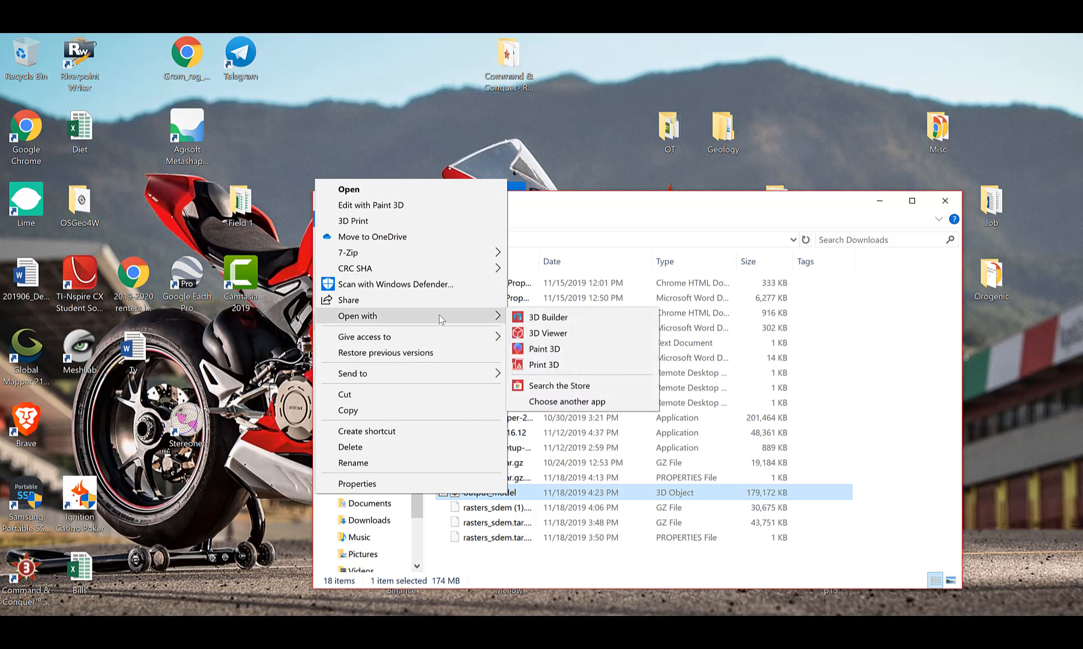
pyautogui.click(562, 335)
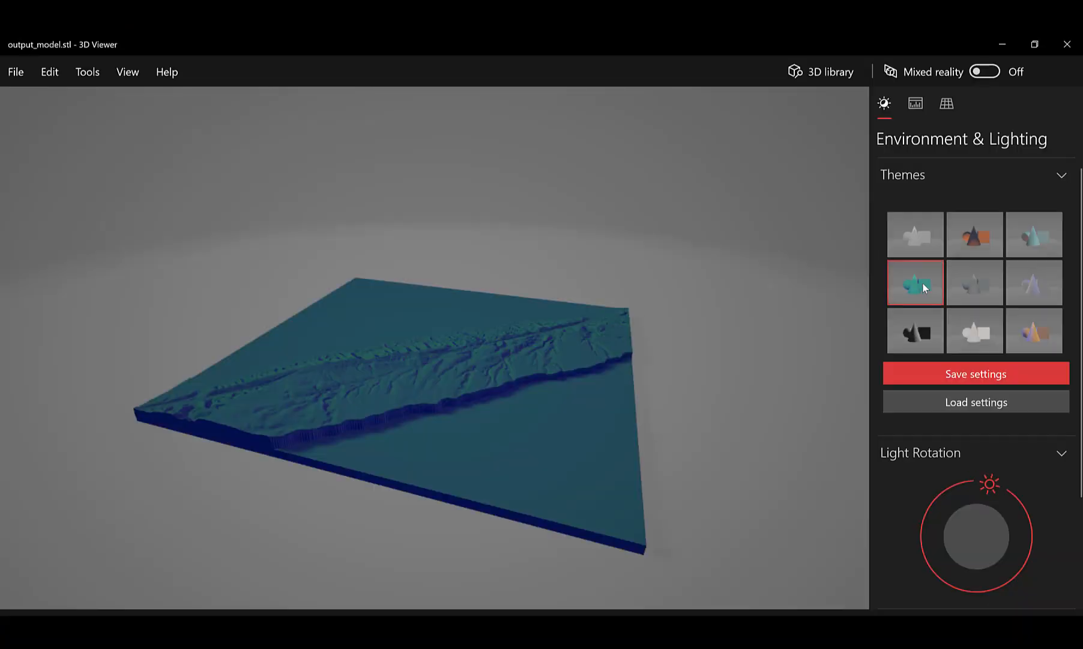
# Orbit the terrain slab from several angles to inspect the scarp ridge, then minimize 3D Viewer.
pyautogui.moveTo(412, 379); pyautogui.dragTo(476, 380)
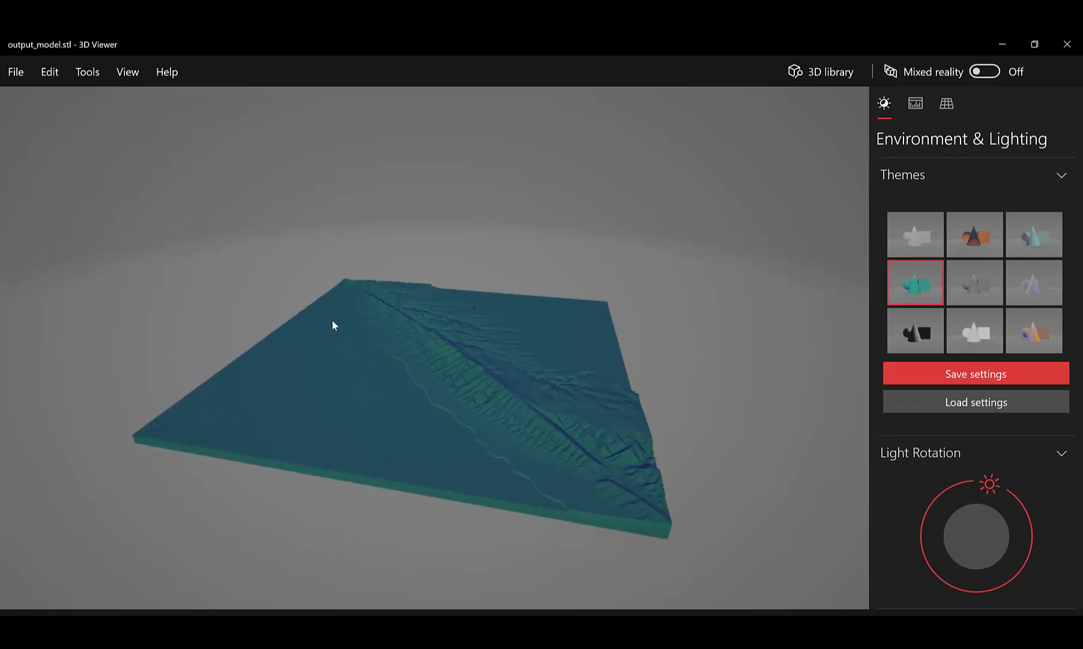
pyautogui.moveTo(646, 482); pyautogui.dragTo(446, 485)
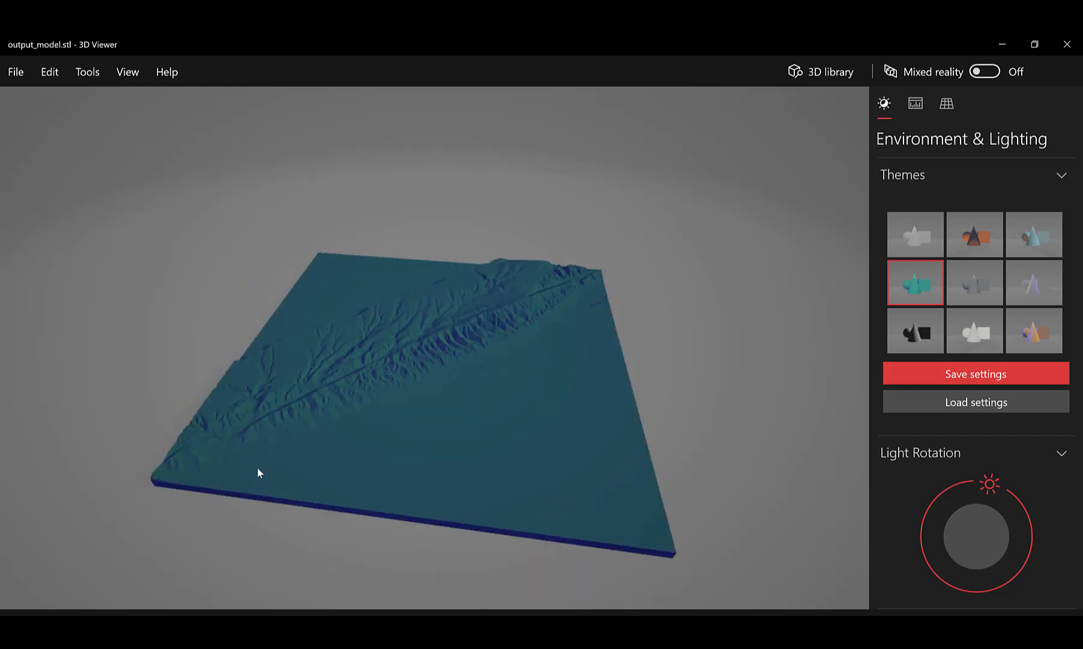
pyautogui.moveTo(328, 480); pyautogui.dragTo(477, 443)
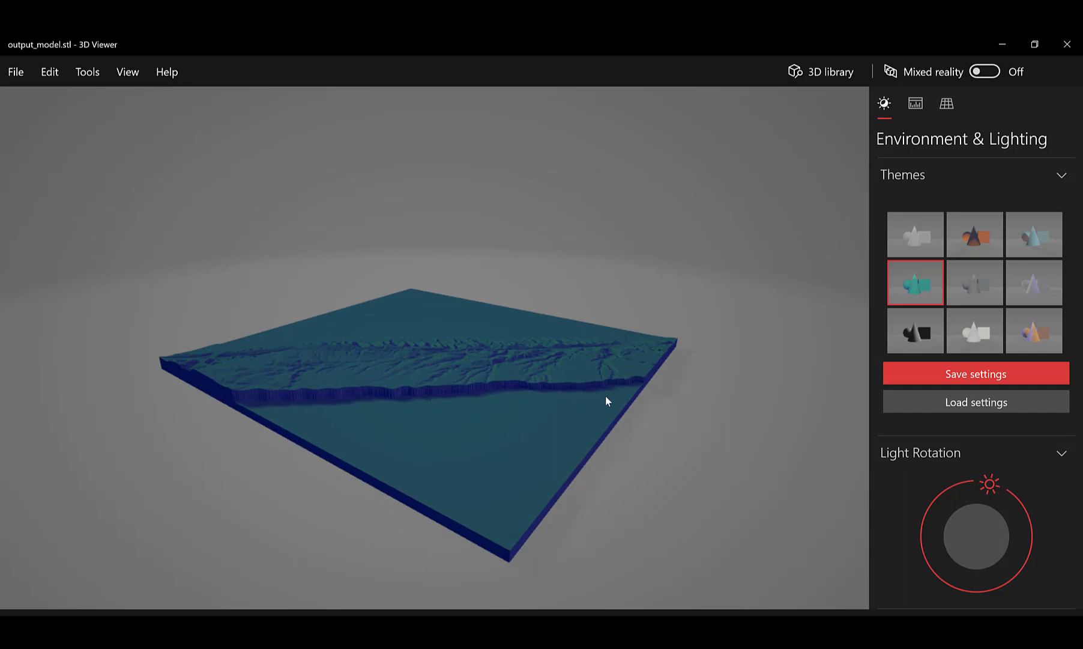
pyautogui.moveTo(605, 396); pyautogui.dragTo(467, 370)
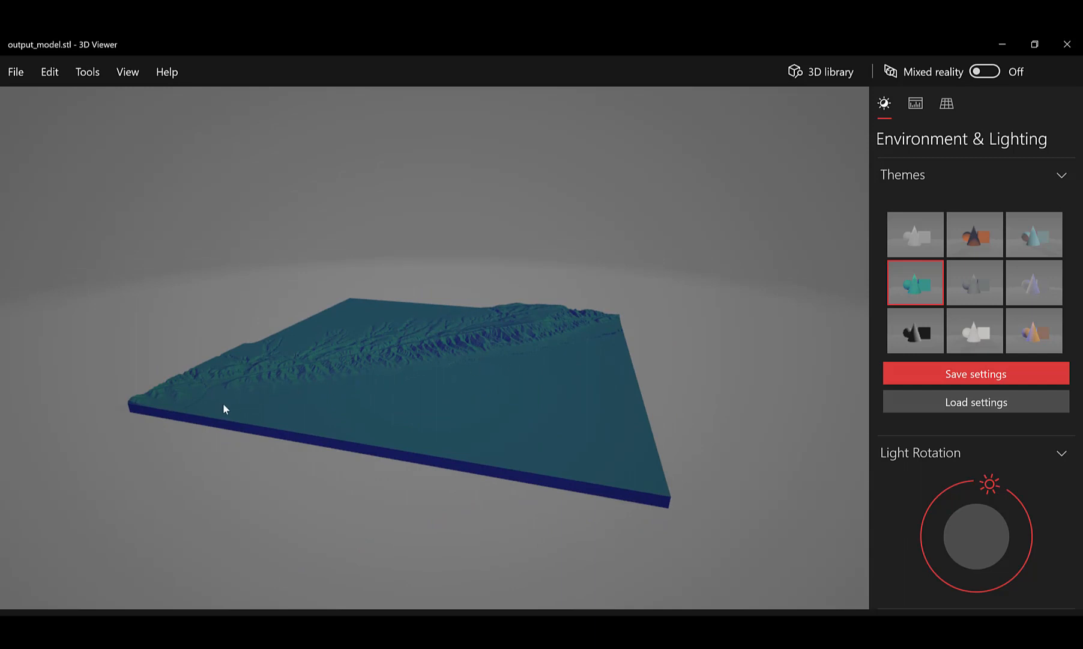
pyautogui.moveTo(223, 409); pyautogui.dragTo(385, 422)
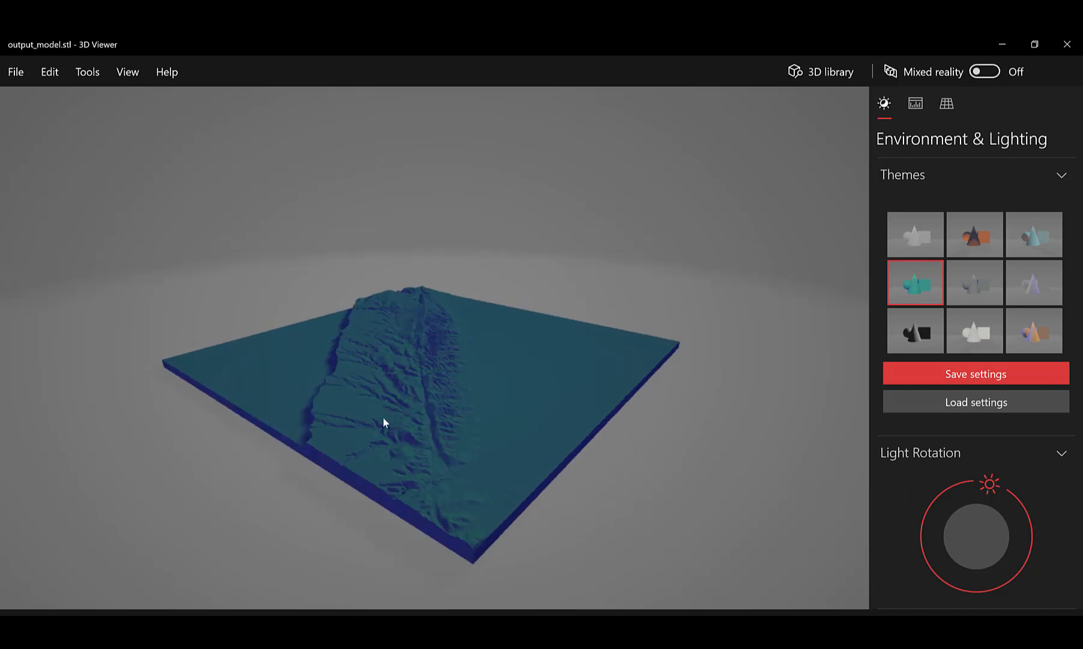
pyautogui.moveTo(469, 455); pyautogui.dragTo(449, 391)
pyautogui.moveTo(579, 415); pyautogui.dragTo(441, 412)
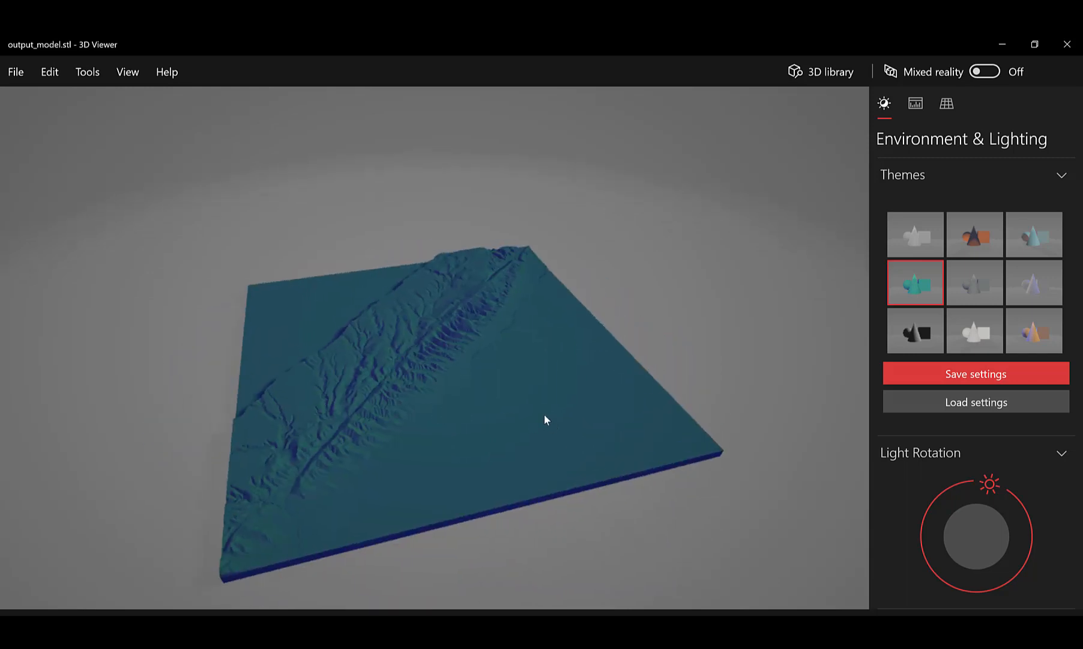
pyautogui.moveTo(544, 415); pyautogui.dragTo(542, 410)
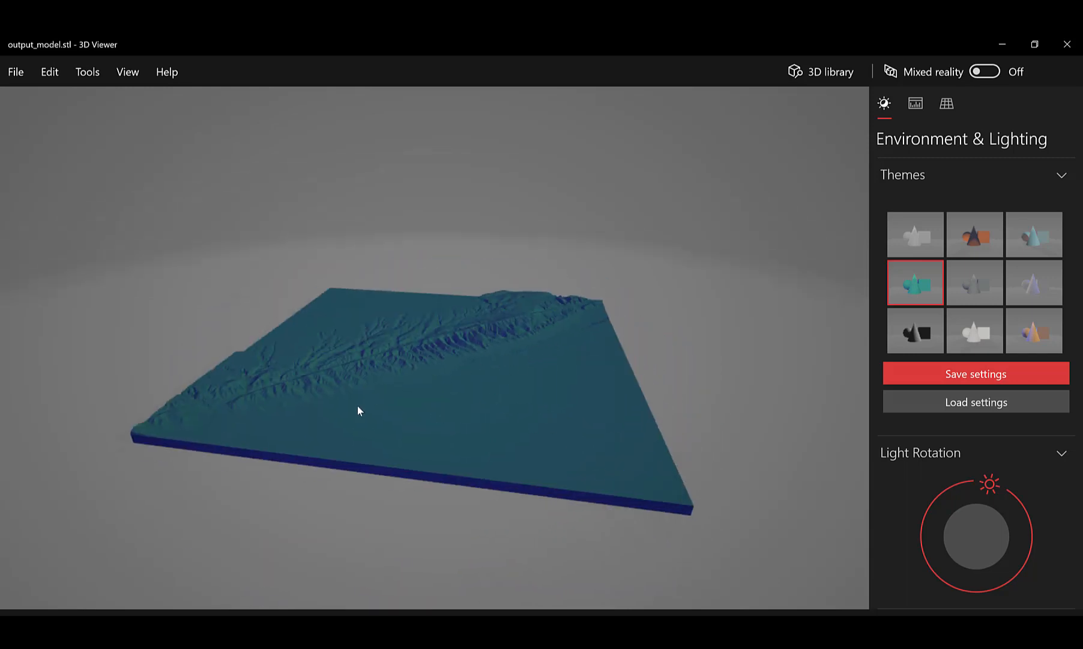
pyautogui.moveTo(358, 410); pyautogui.dragTo(416, 334)
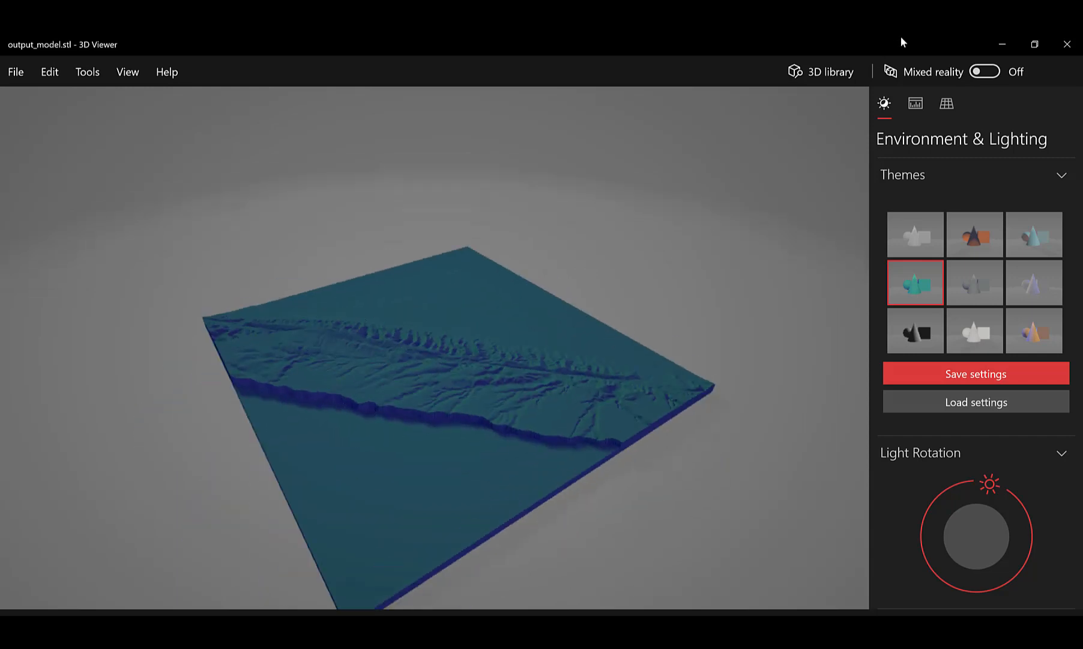
pyautogui.click(1000, 43)
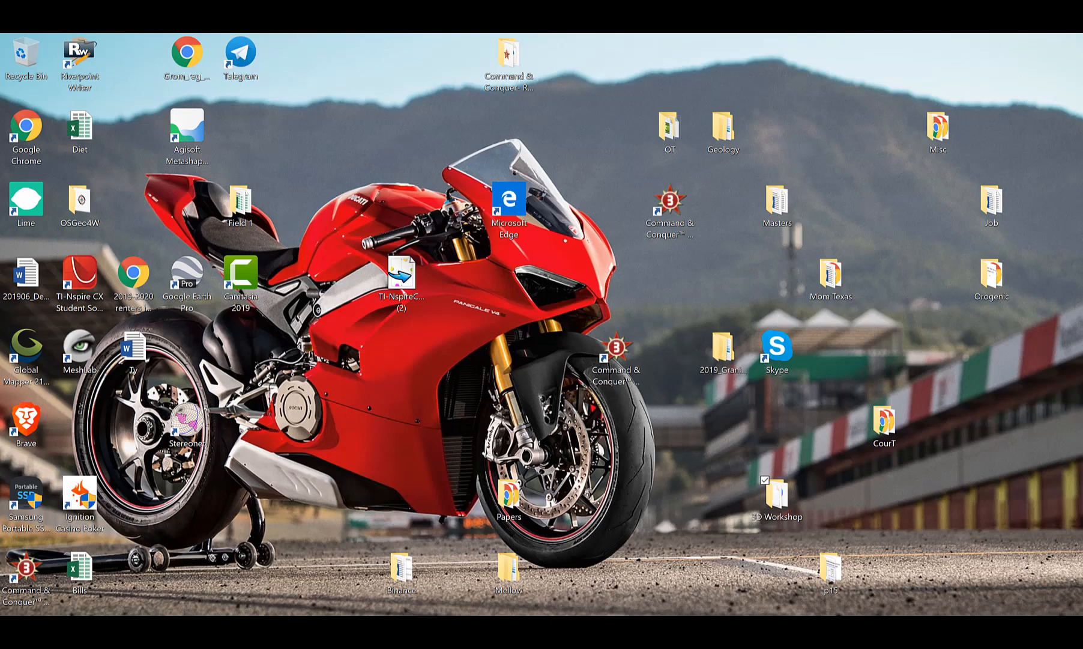
# Search 'Mesh' from the Start menu and launch MeshLab.
pyautogui.click(45, 628)
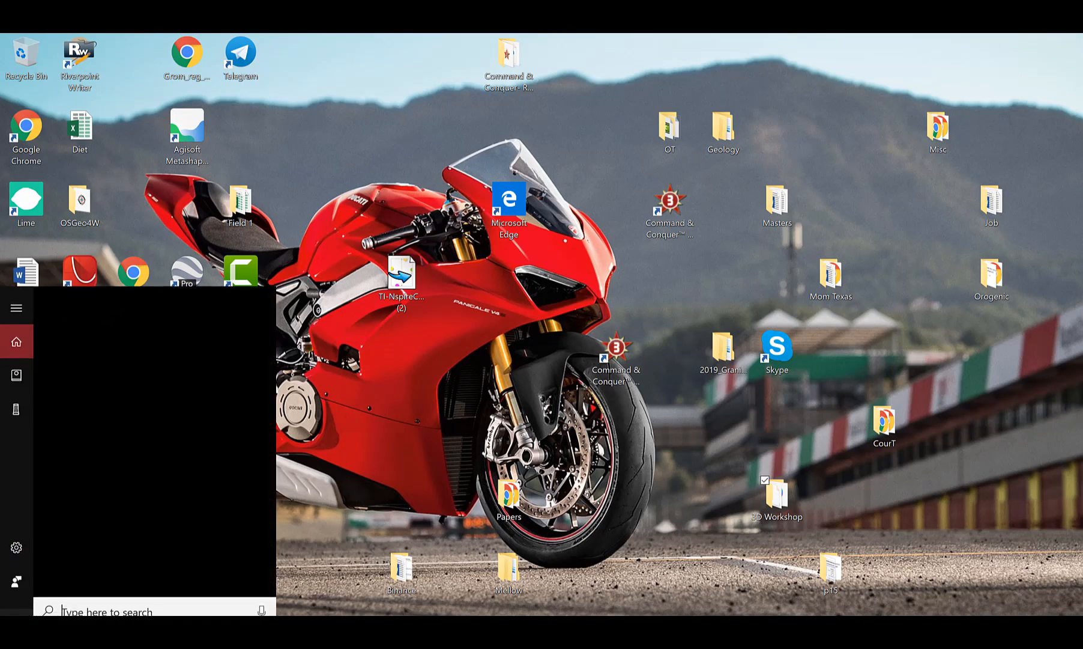
pyautogui.write('Mesh')
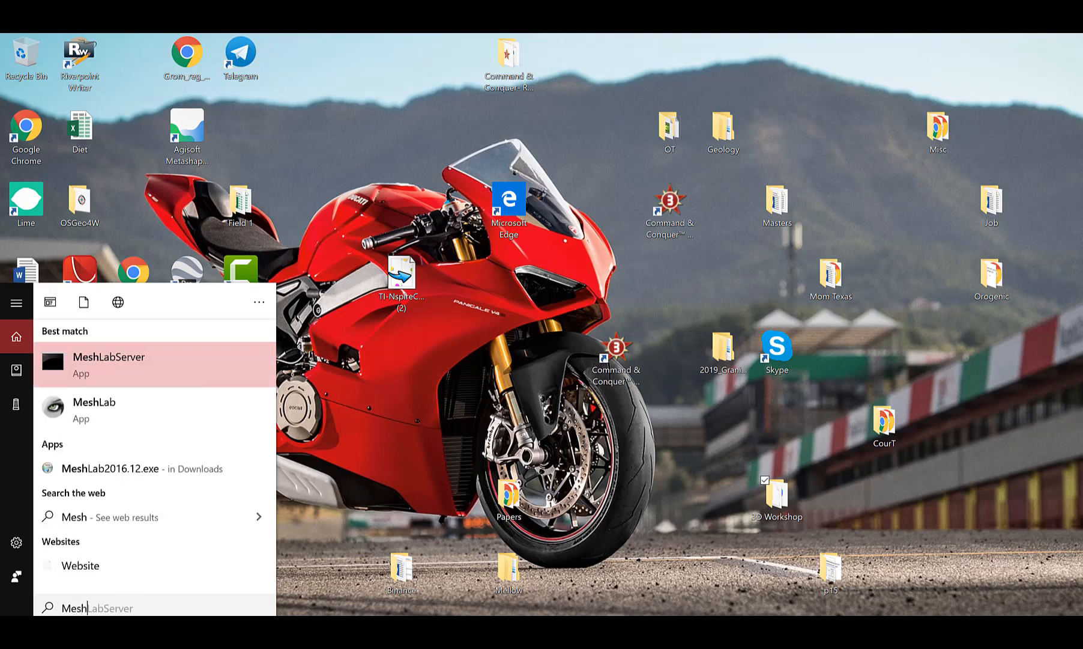
pyautogui.click(97, 407)
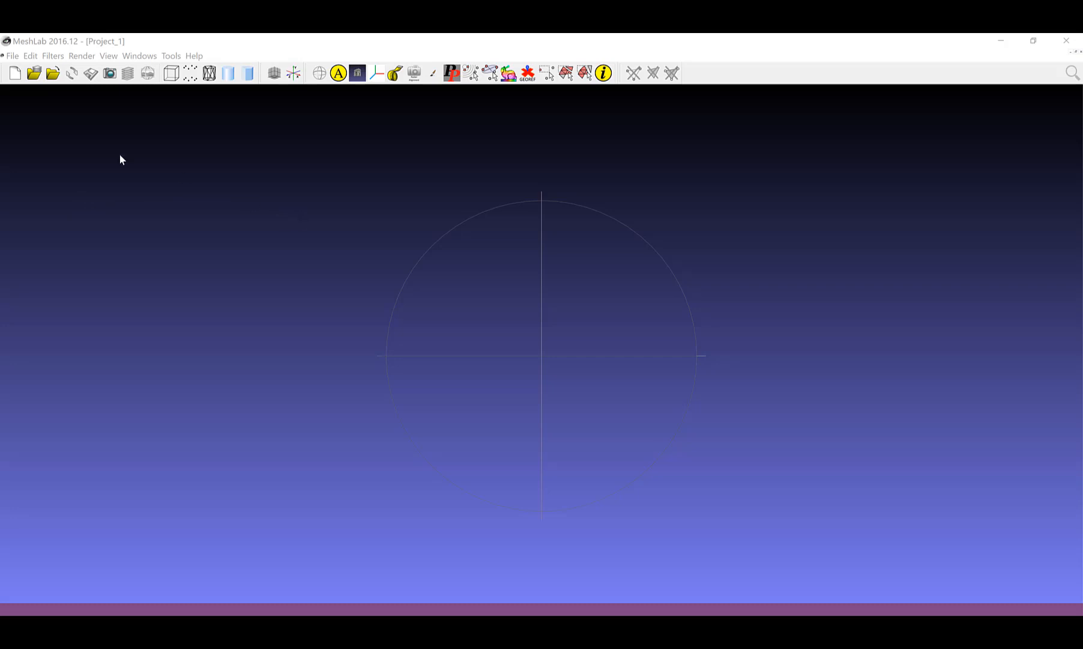
# Import output_model.stl from the Downloads folder via File > Import Mesh.
pyautogui.click(20, 58)
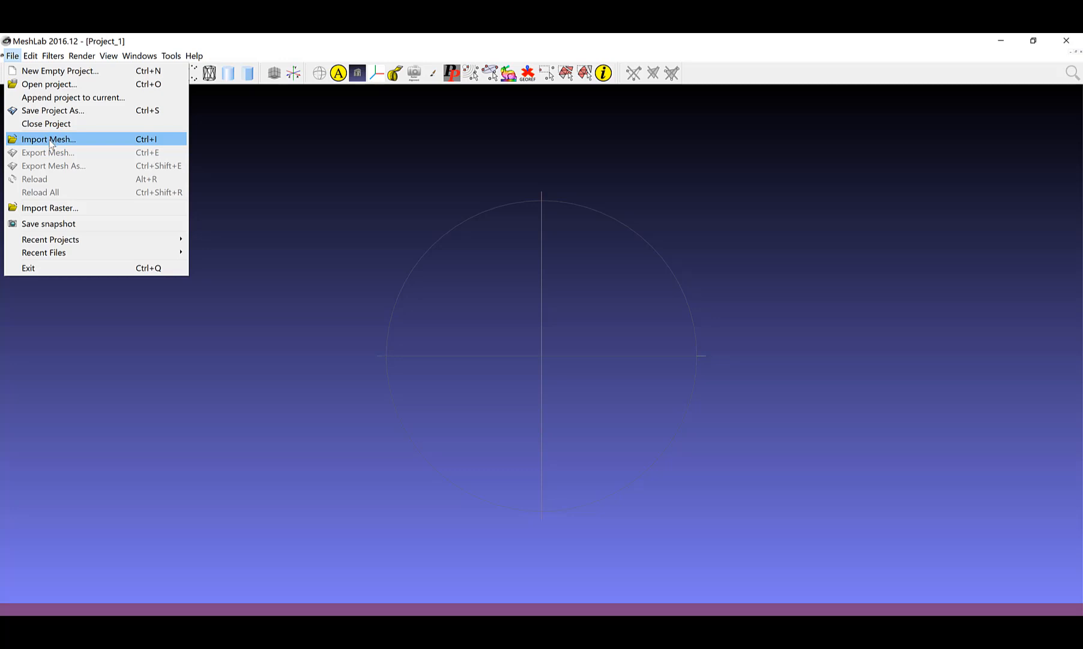
pyautogui.click(52, 143)
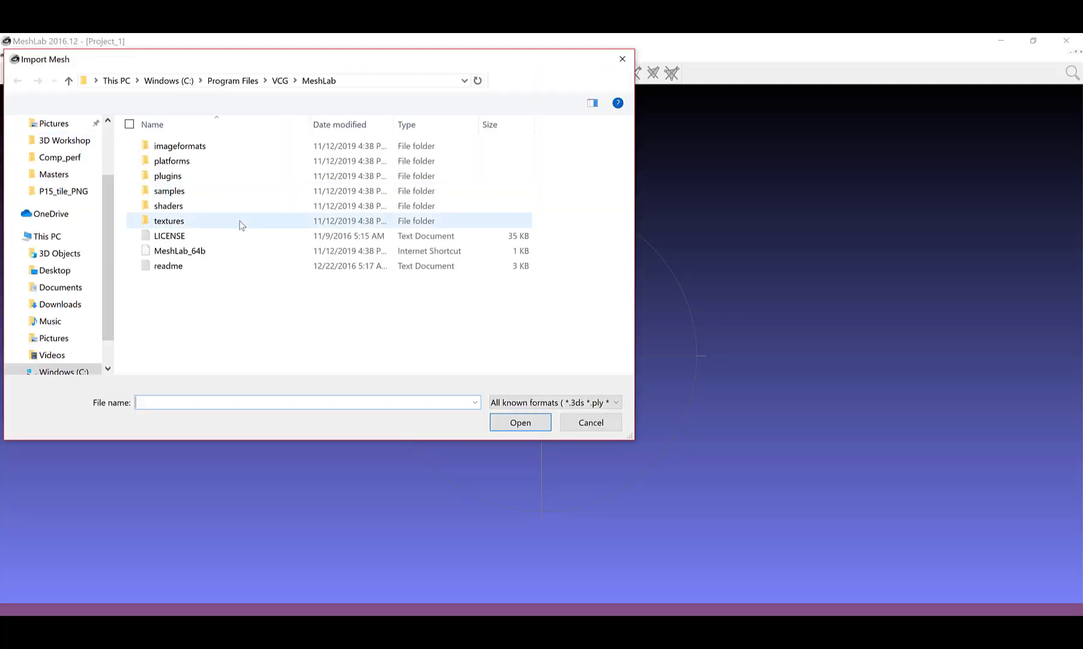
pyautogui.click(54, 304)
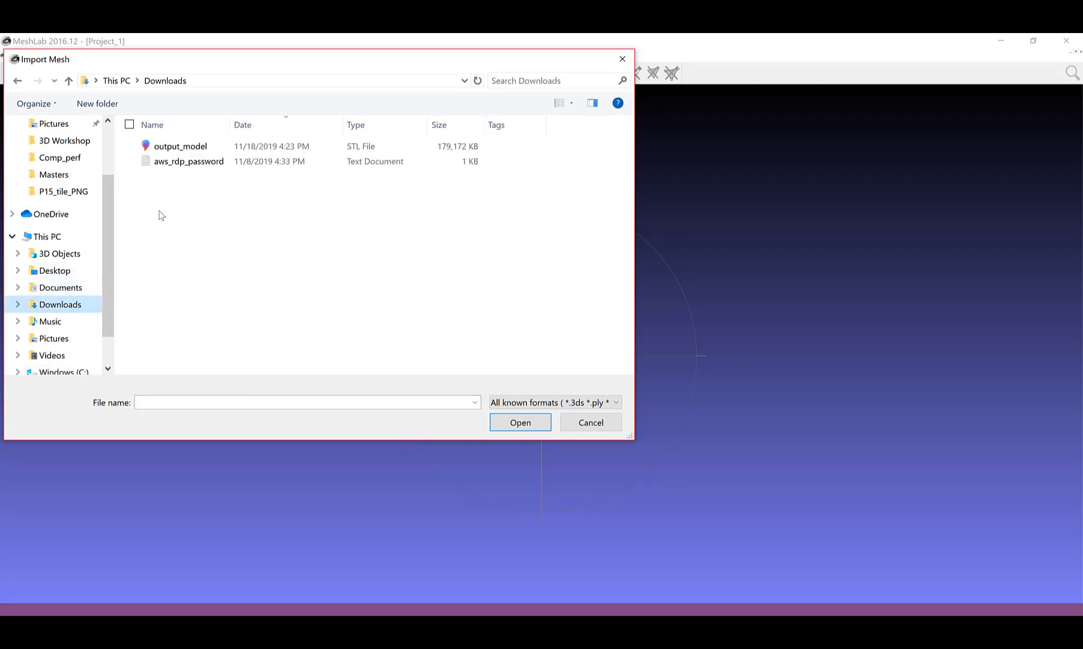
pyautogui.click(180, 146)
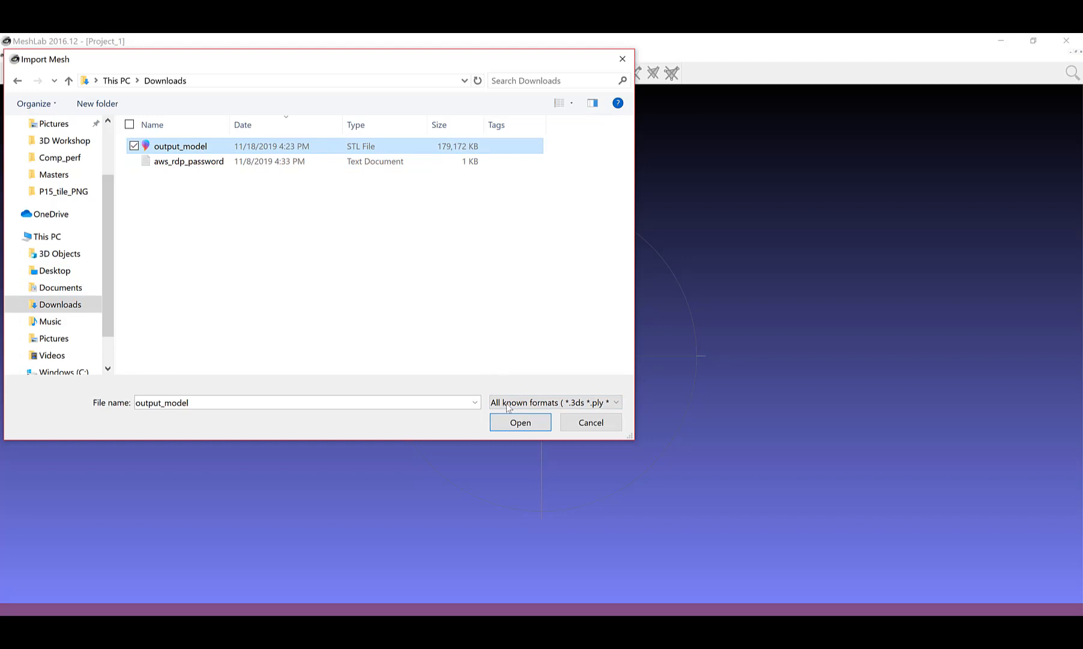
pyautogui.click(513, 422)
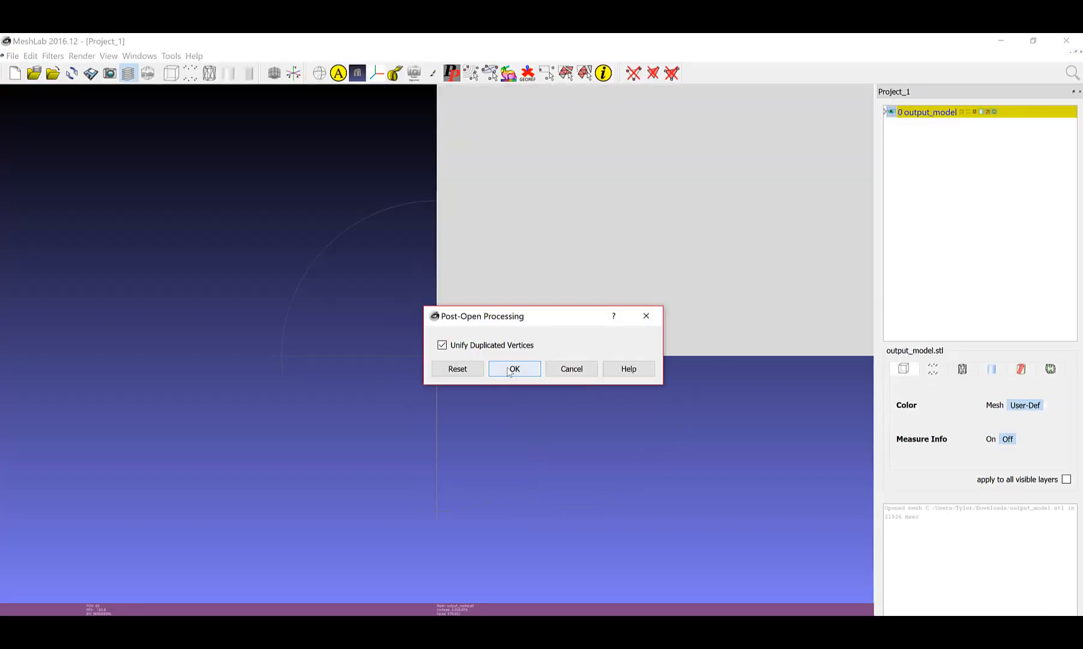
# Accept Unify Duplicated Vertices, then rotate the loaded terrain mesh to inspect its ridge and fault edge.
pyautogui.click(511, 369)
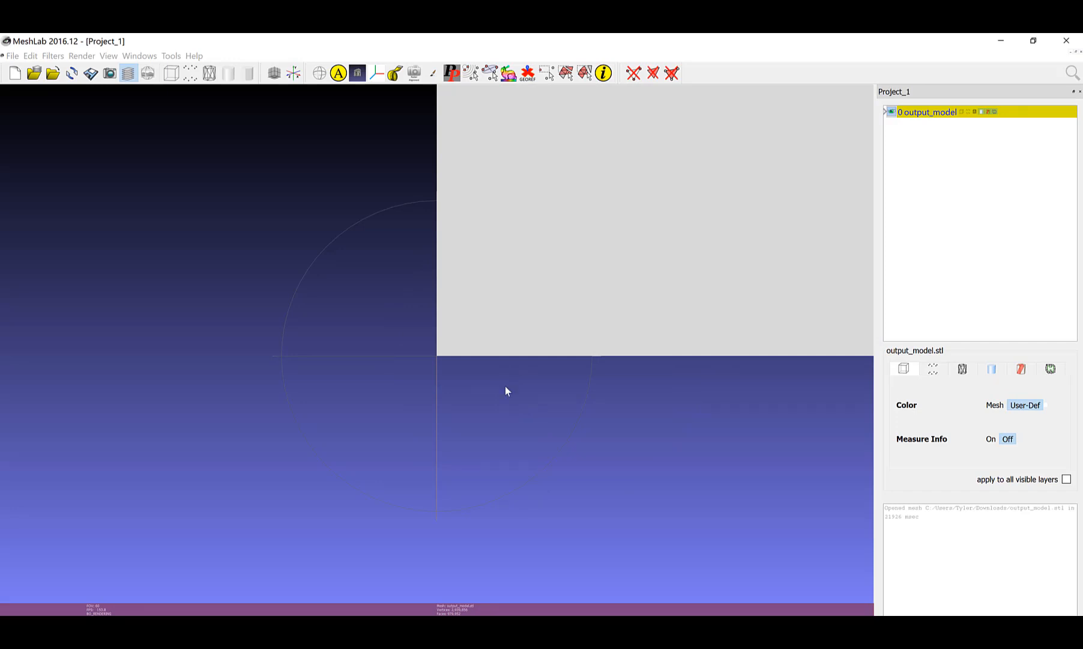
pyautogui.moveTo(457, 432); pyautogui.dragTo(459, 401)
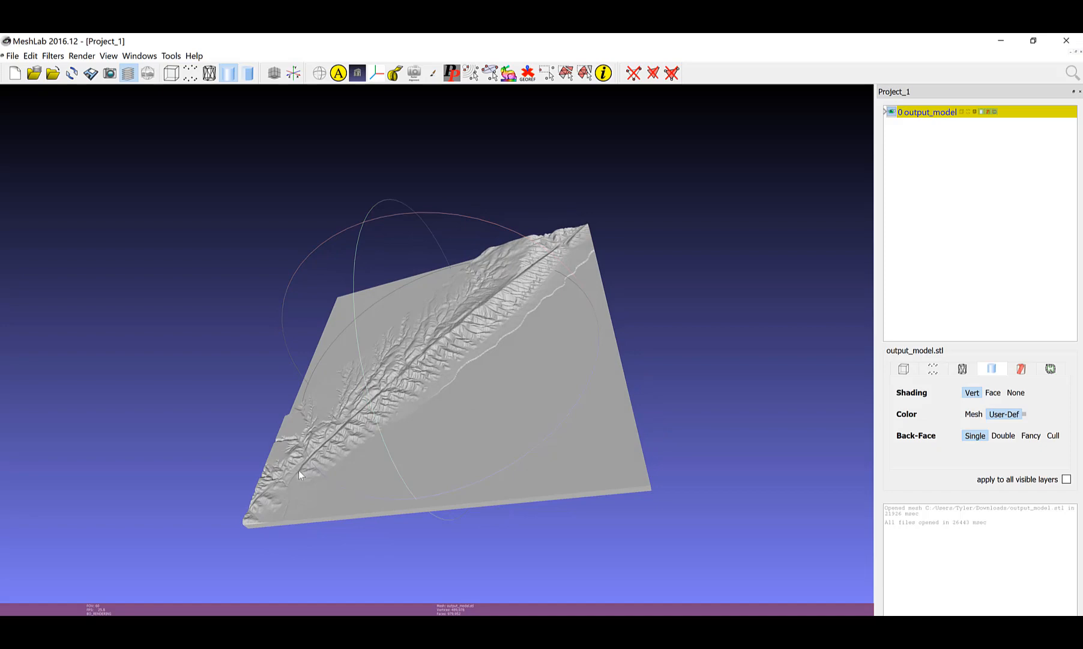
pyautogui.moveTo(299, 471); pyautogui.dragTo(480, 448)
pyautogui.moveTo(377, 432); pyautogui.dragTo(564, 396)
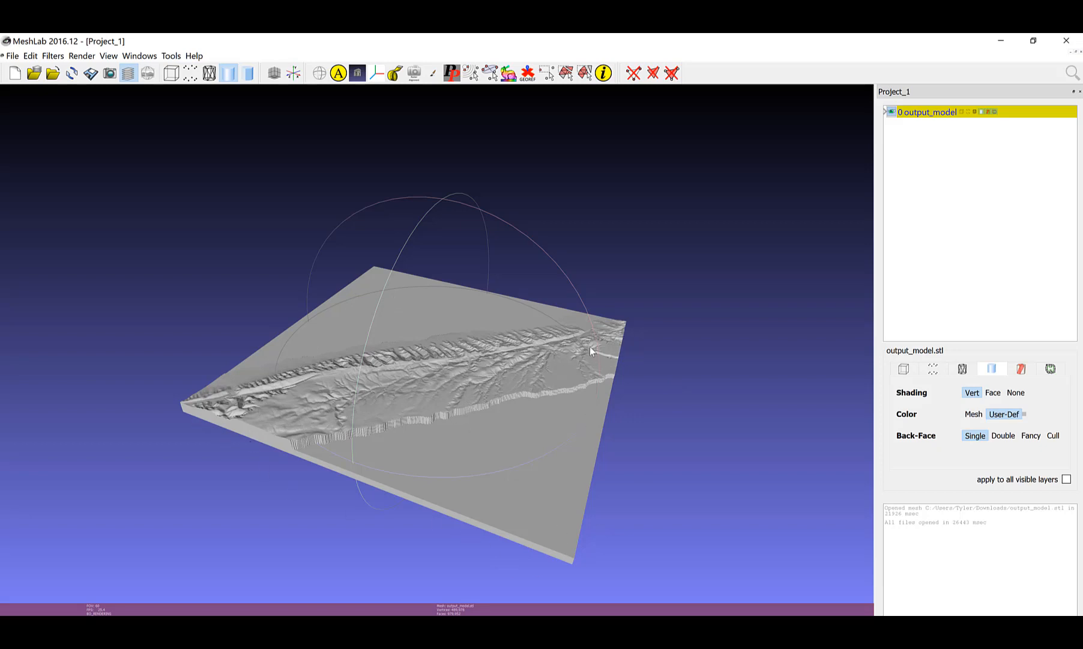
pyautogui.moveTo(472, 458); pyautogui.dragTo(480, 424)
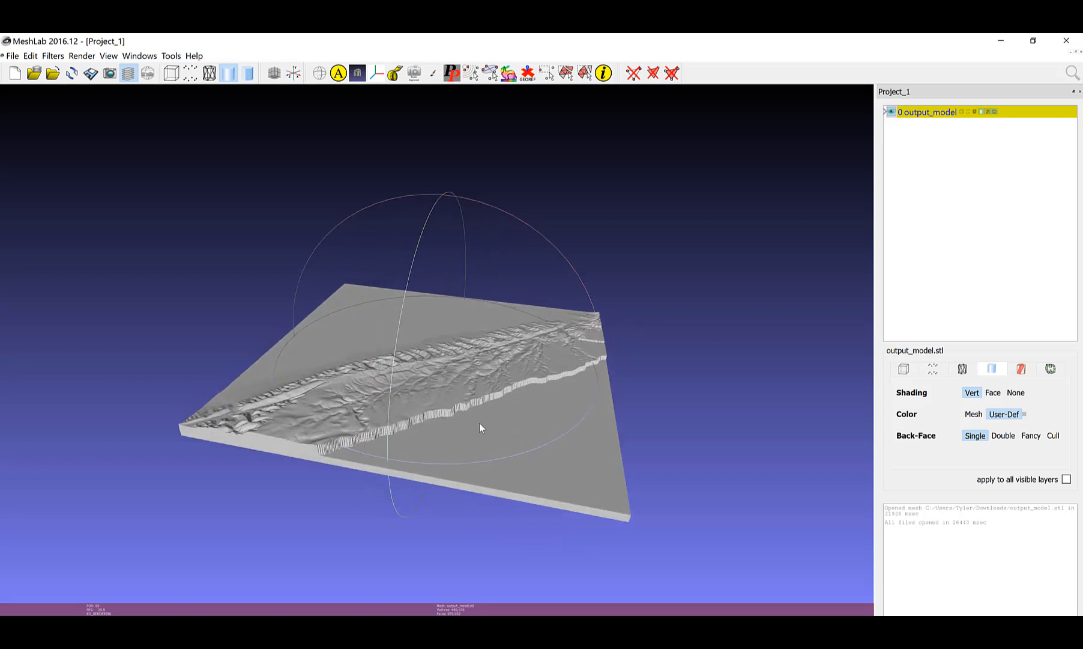